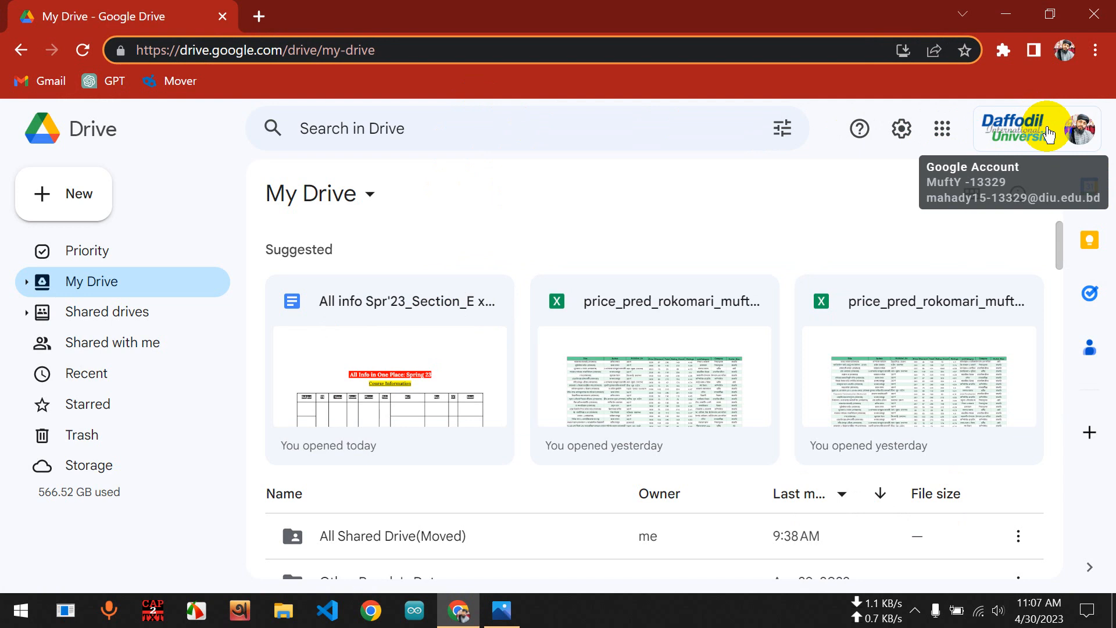
- Open login.microsoftonline.com in a new browser tab
{"action": "left_click", "coordinate": [264, 16]}
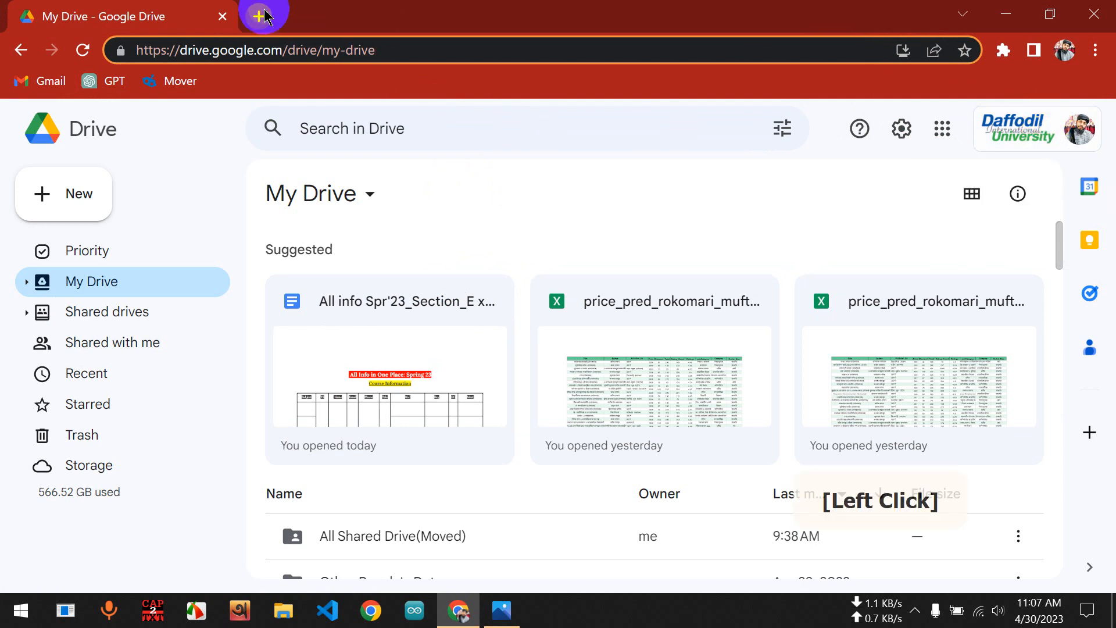
{"action": "type", "text": "lo"}
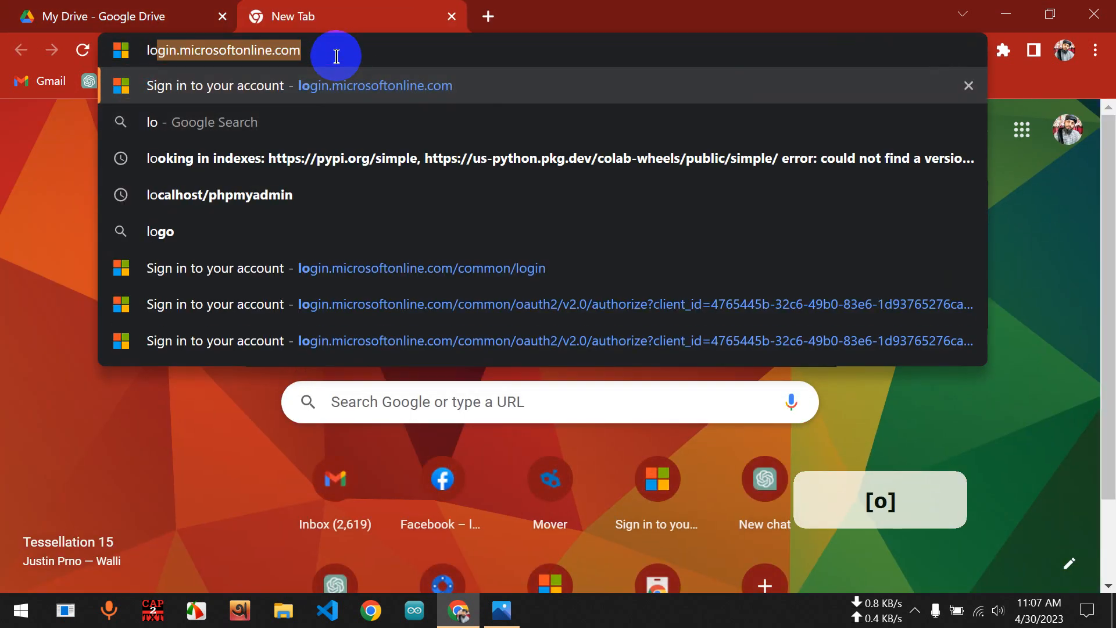
{"action": "left_click", "coordinate": [319, 51]}
{"action": "key", "text": "Return"}
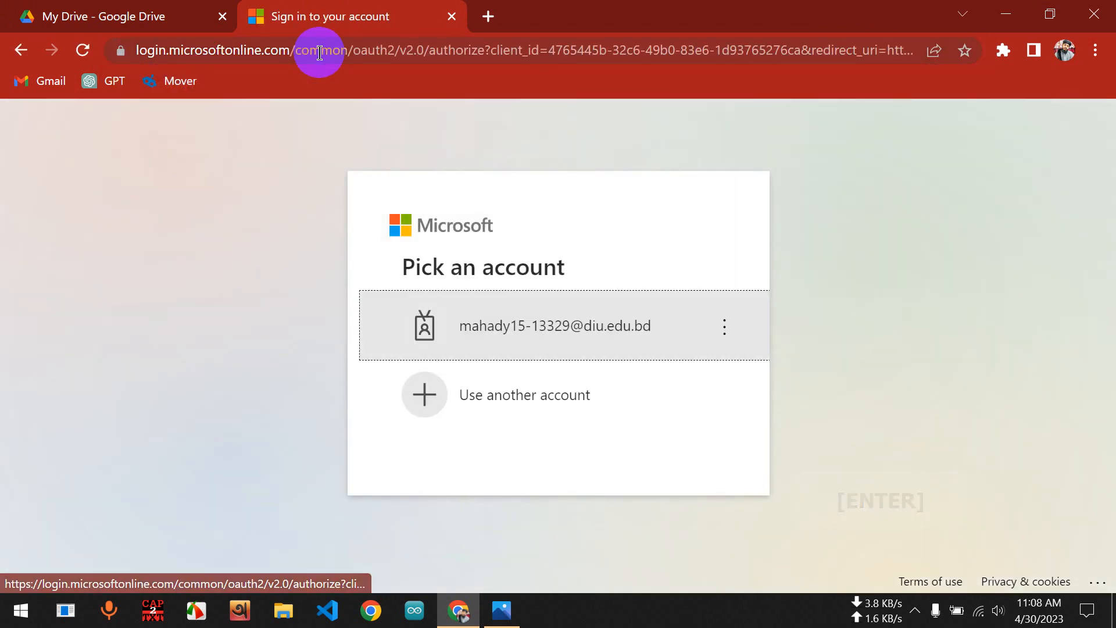
- Sign in to the listed Microsoft account by entering the account password, and choose to stay signed in
{"action": "left_click", "coordinate": [508, 335]}
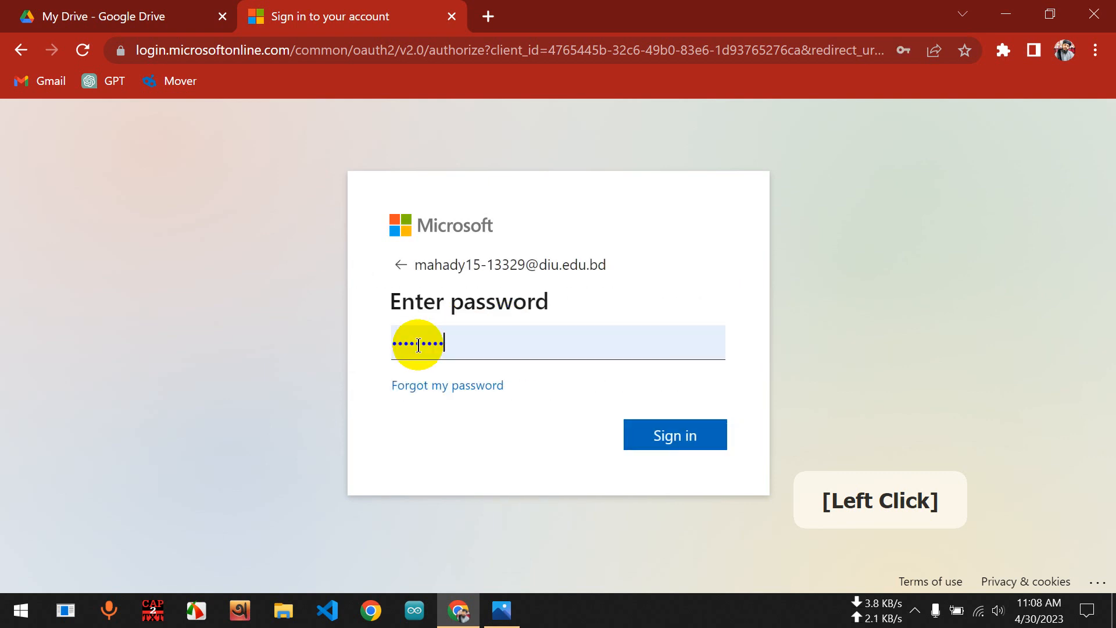
{"action": "left_click_drag", "start_coordinate": [461, 344], "coordinate": [363, 347]}
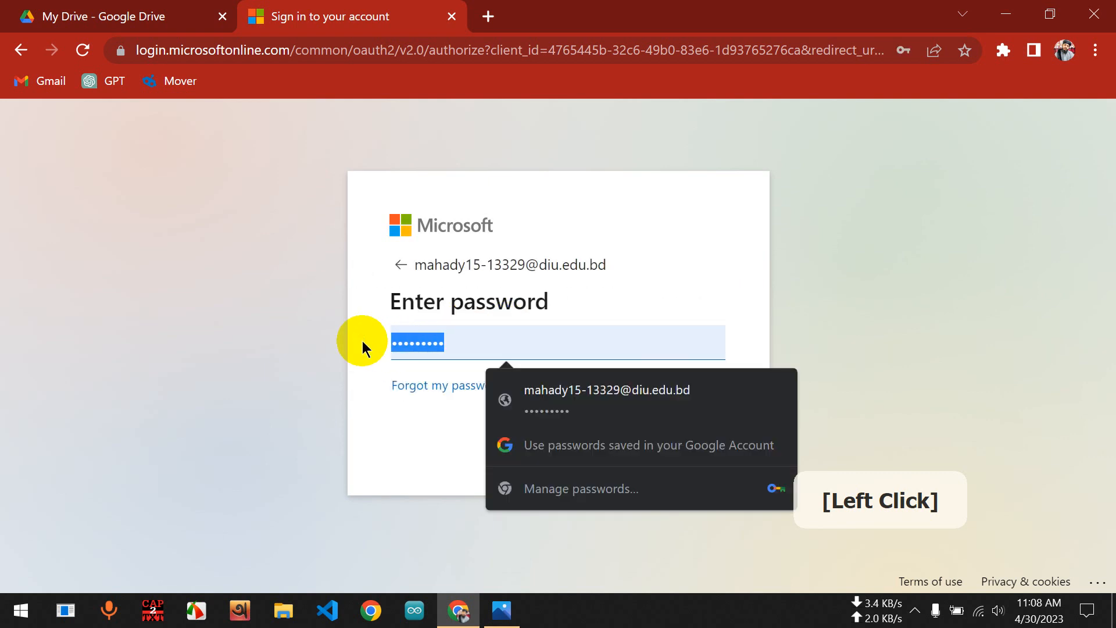
{"action": "key", "text": "shift"}
{"action": "type", "text": "D"}
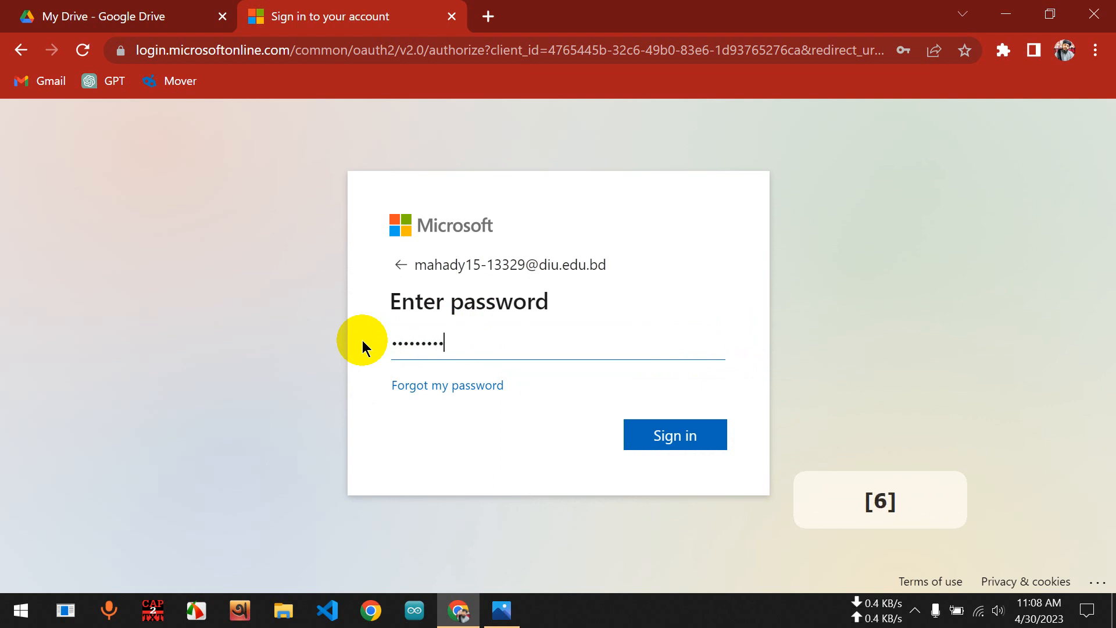
{"action": "left_click", "coordinate": [669, 443]}
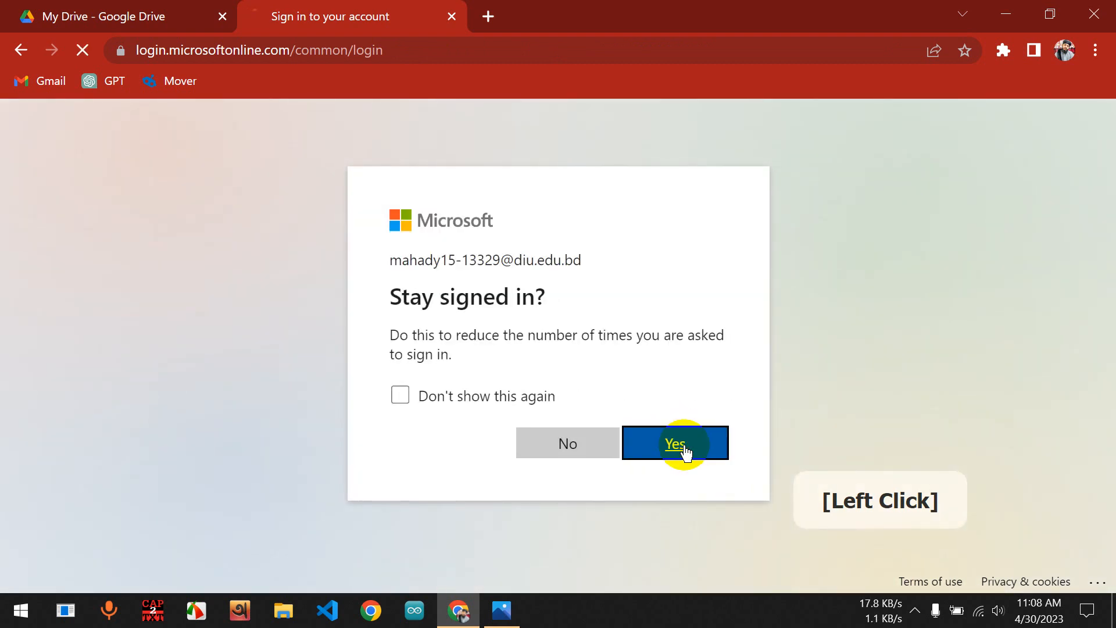
{"action": "left_click", "coordinate": [675, 443]}
- Open OneDrive's My files from the Microsoft 365 apps and close the Microsoft 365 home page
{"action": "key", "text": "alt+x"}
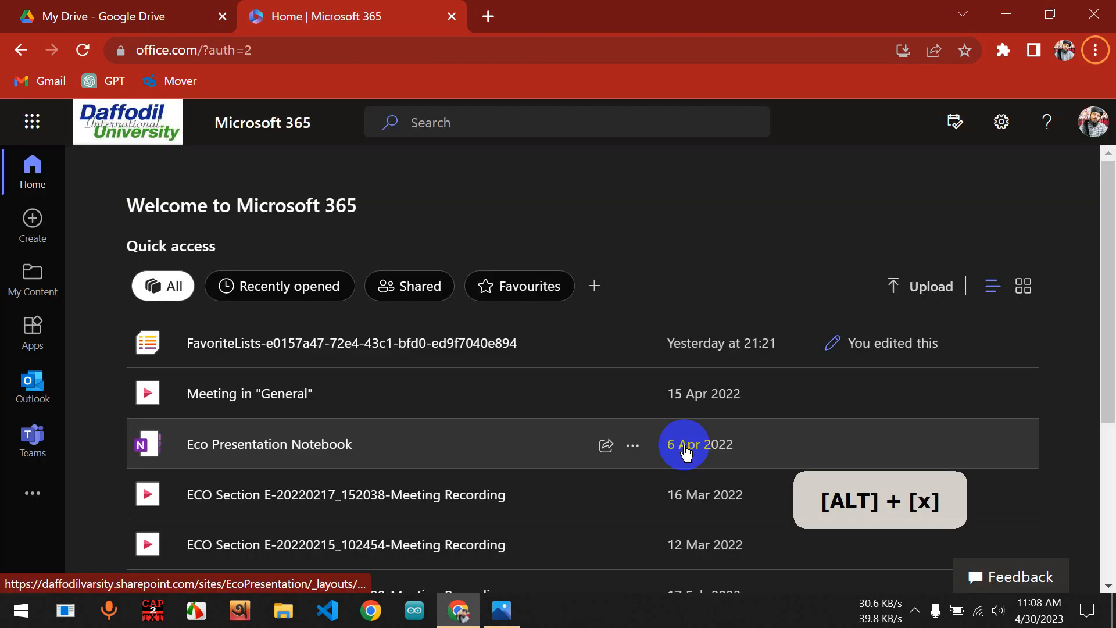
{"action": "left_click", "coordinate": [32, 120]}
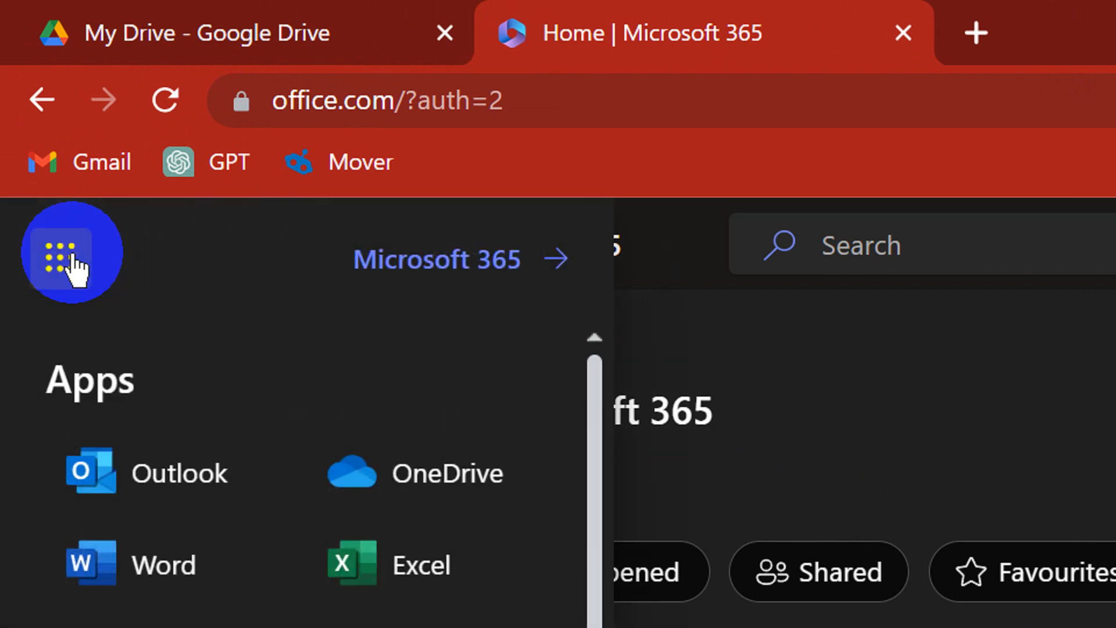
{"action": "left_click", "coordinate": [417, 475]}
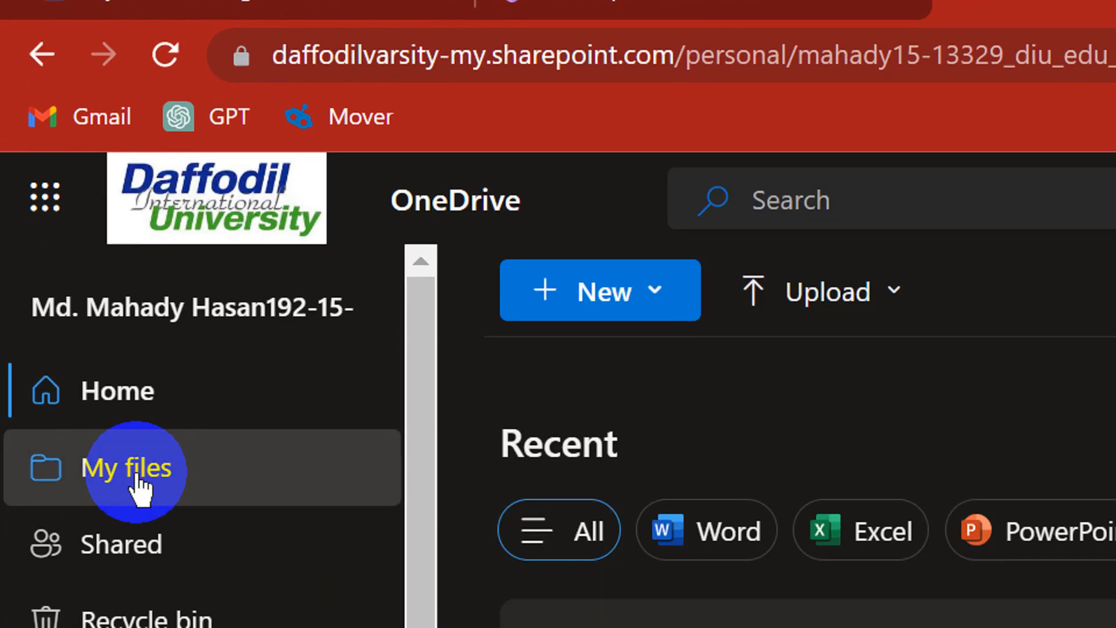
{"action": "left_click", "coordinate": [139, 487]}
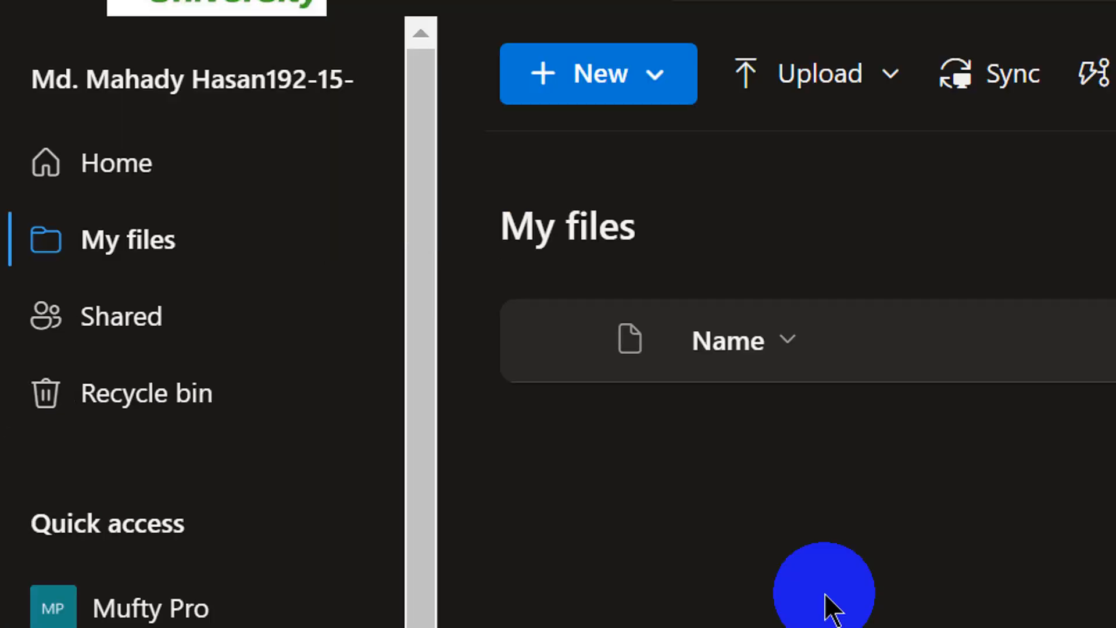
{"action": "key", "text": "alt+z"}
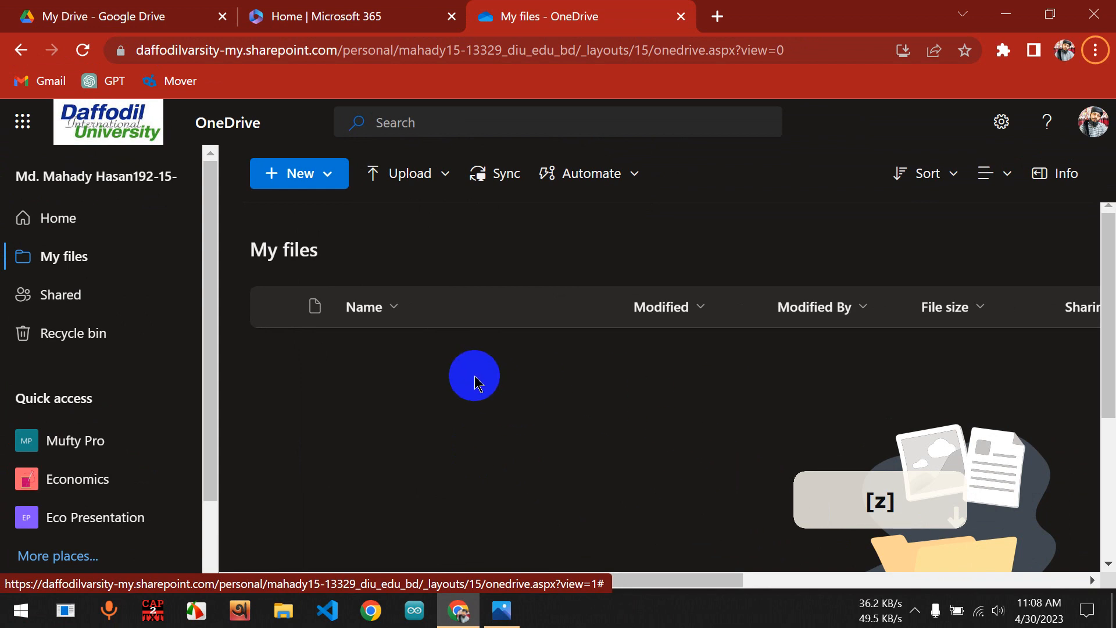
{"action": "left_click", "coordinate": [474, 378]}
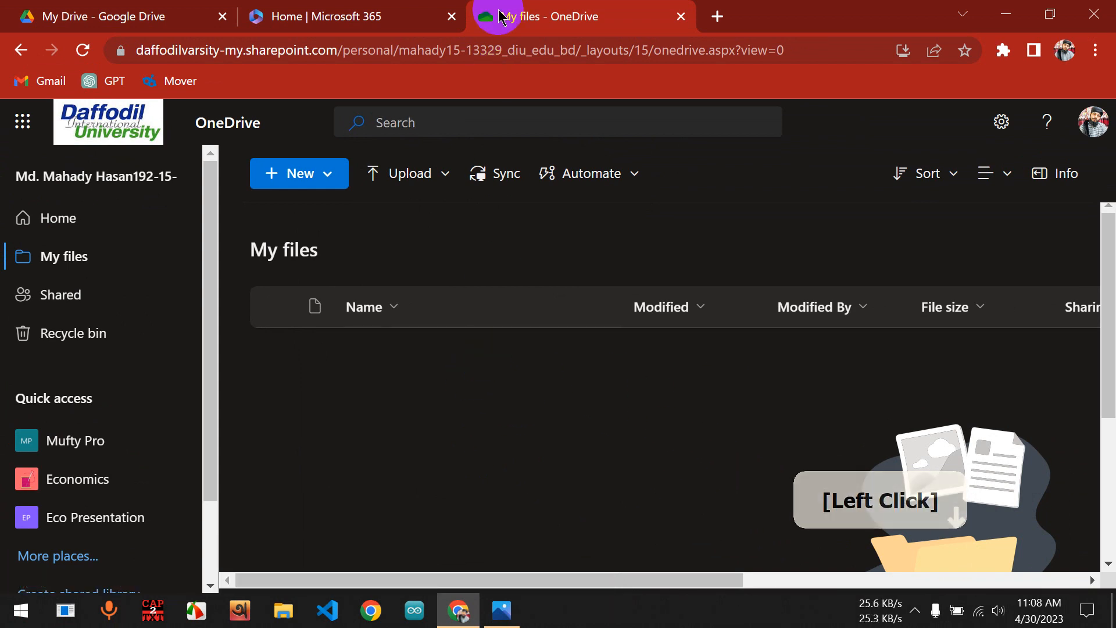
{"action": "left_click", "coordinate": [452, 16]}
- Open app.mover.io in a new browser tab and sign in with Microsoft
{"action": "left_click", "coordinate": [488, 18]}
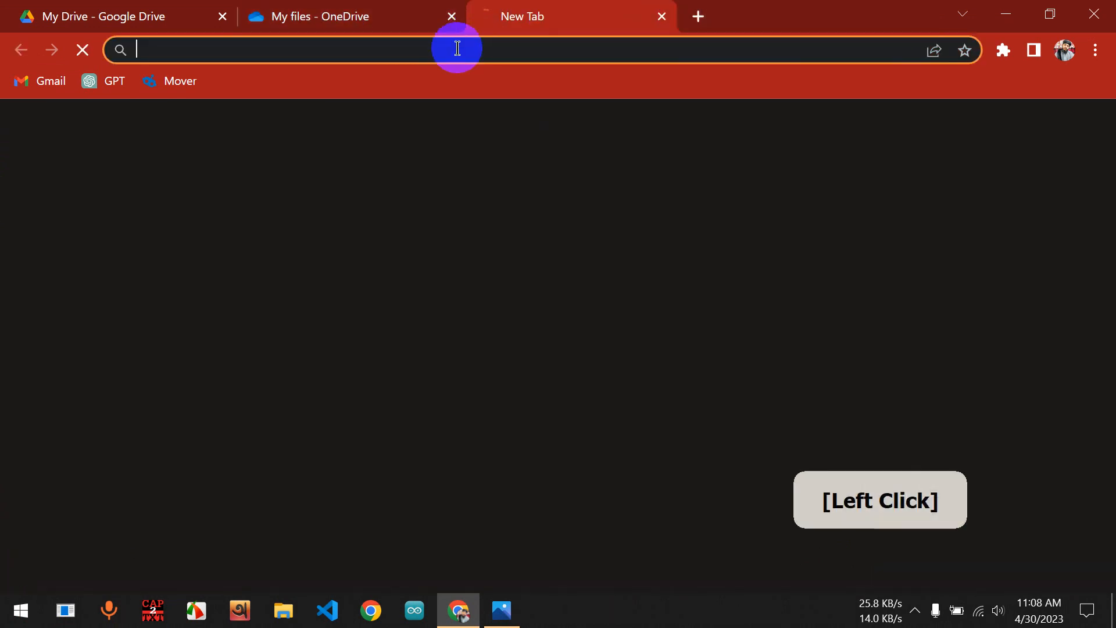
{"action": "left_click", "coordinate": [457, 48]}
{"action": "type", "text": "app.mover.io"}
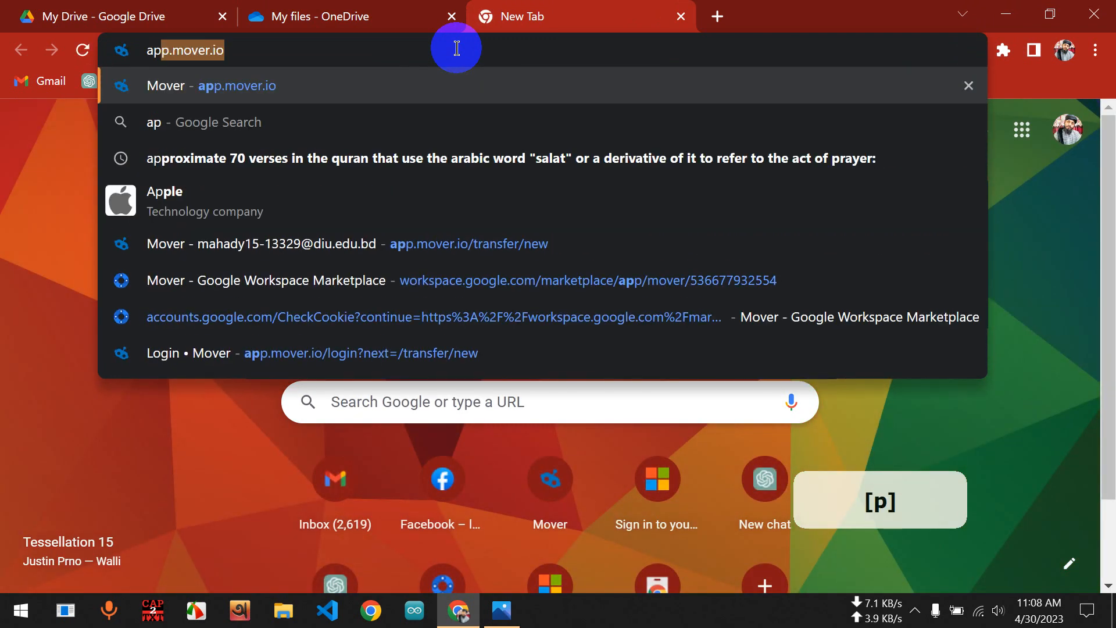
{"action": "key", "text": "Return"}
{"action": "key", "text": "alt+x"}
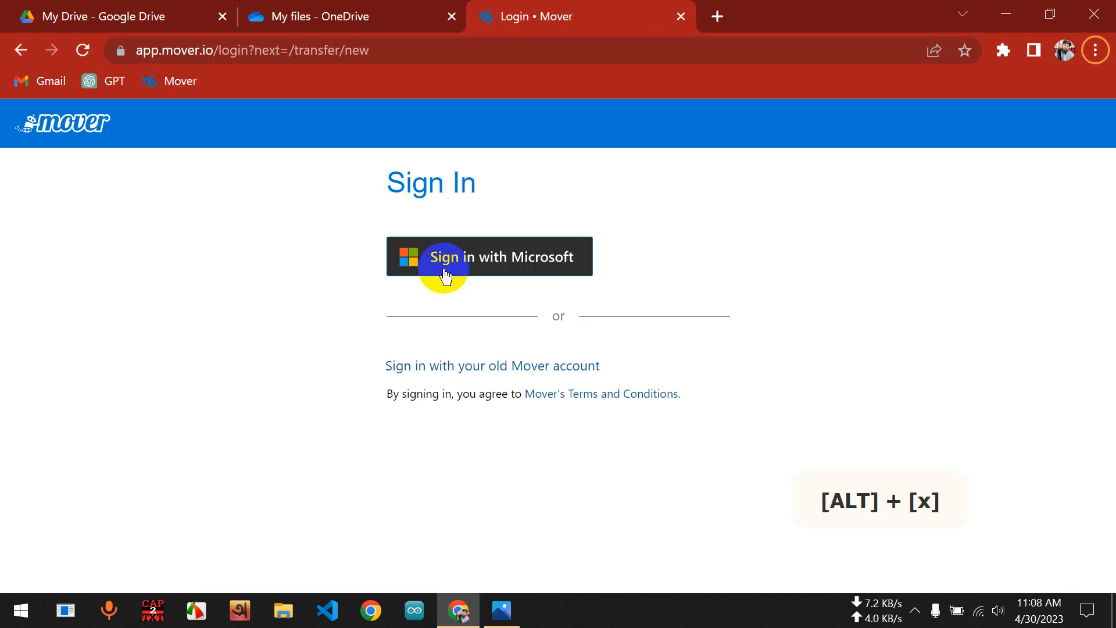
{"action": "left_click", "coordinate": [507, 262]}
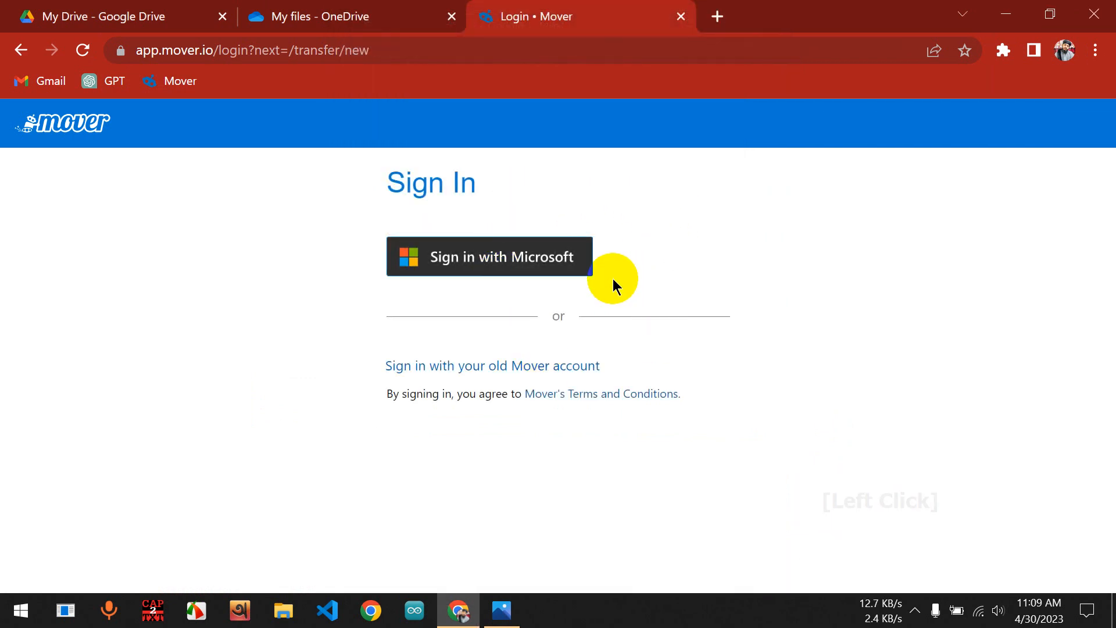
- Examine the sample Office 365 Mover permissions image in the photo viewer, and Mover's source and destination selection steps in the browser
{"action": "key", "text": "alt+Tab"}
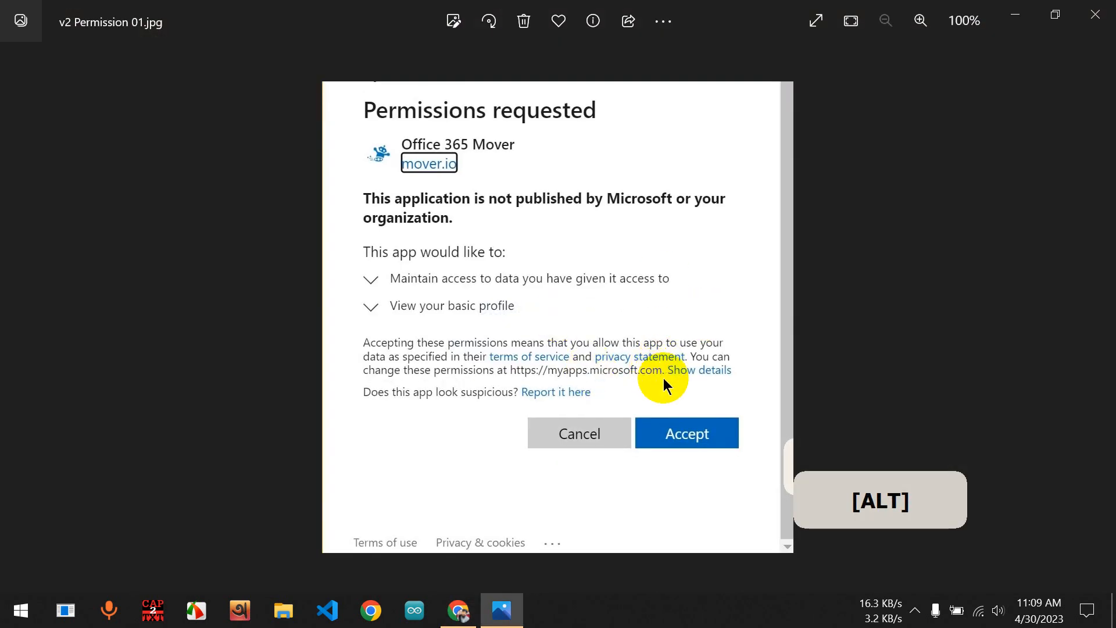
{"action": "key", "text": "alt+Tab"}
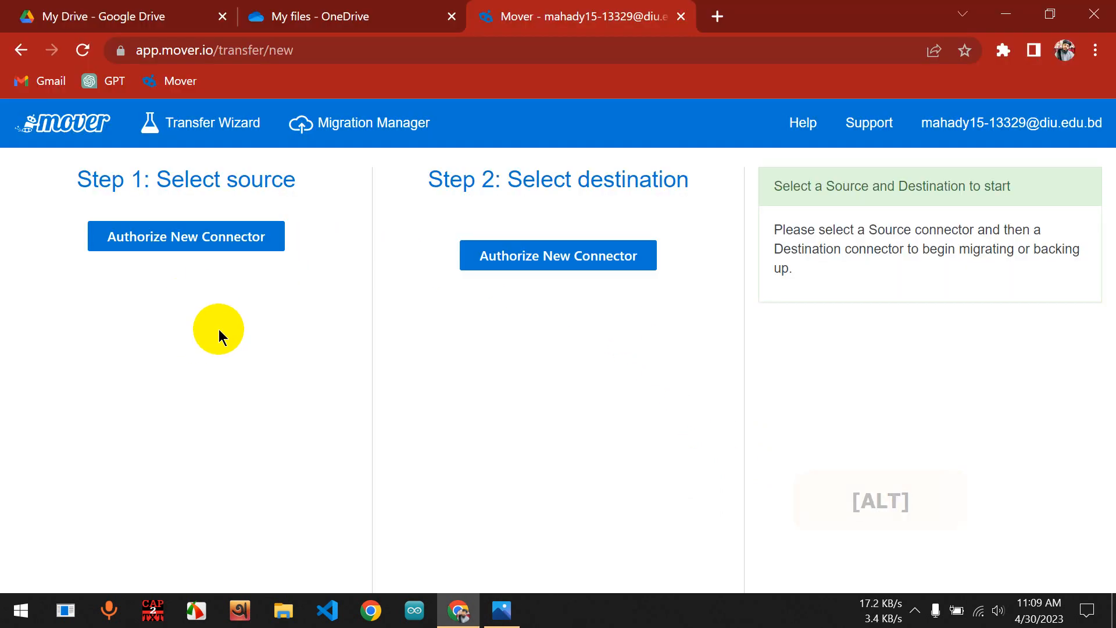
{"action": "left_click_drag", "start_coordinate": [81, 175], "coordinate": [296, 188]}
{"action": "left_click", "coordinate": [268, 177]}
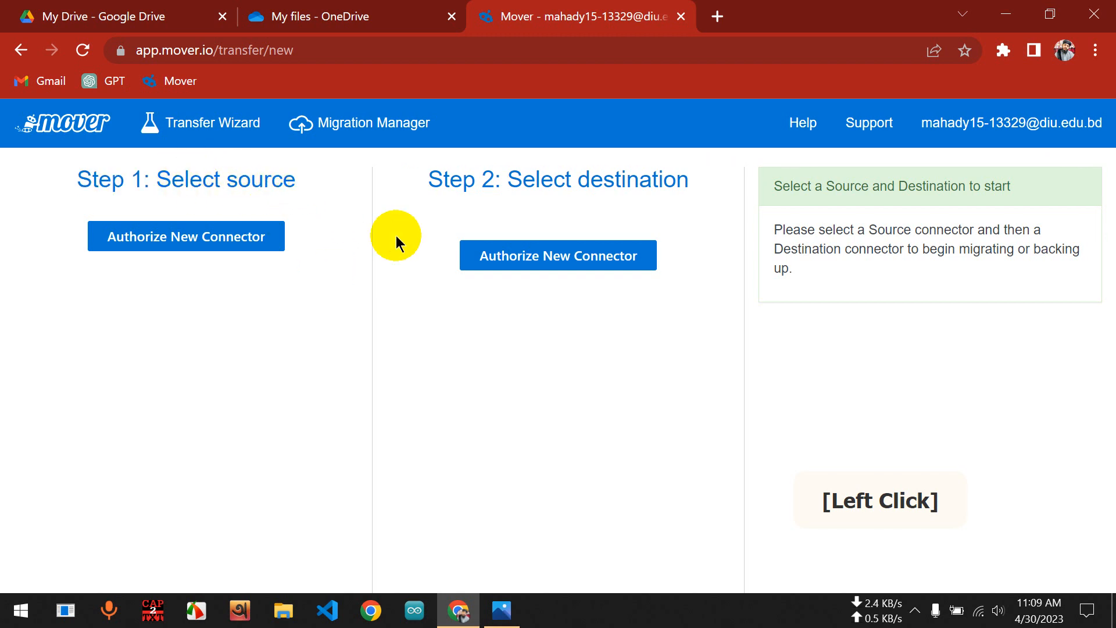
{"action": "left_click_drag", "start_coordinate": [511, 179], "coordinate": [685, 175]}
{"action": "left_click_drag", "start_coordinate": [526, 180], "coordinate": [652, 184]}
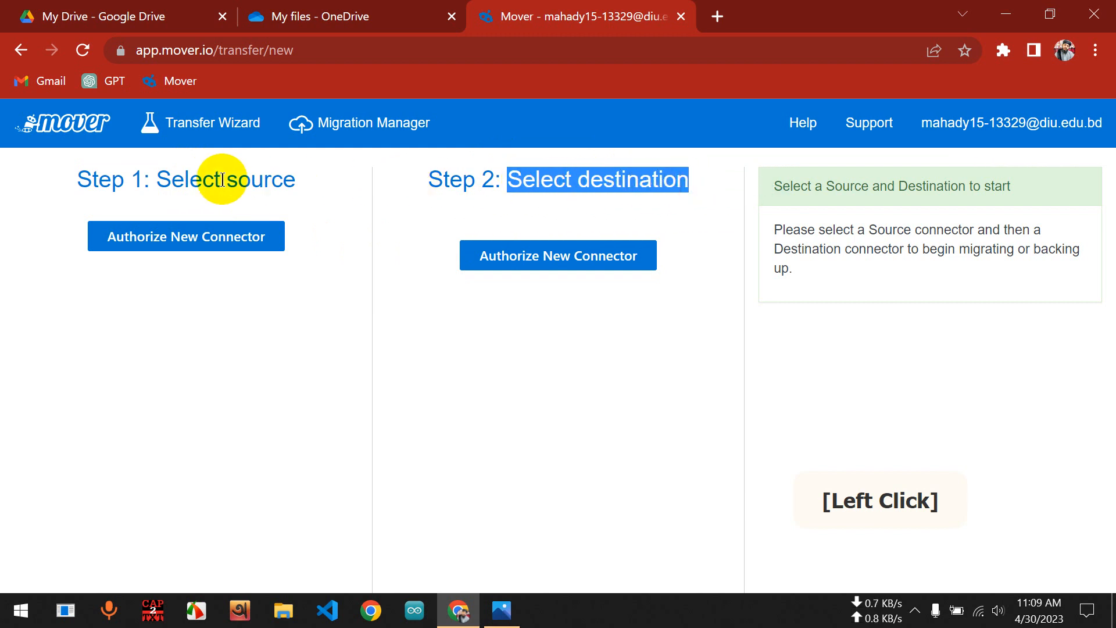
{"action": "left_click_drag", "start_coordinate": [156, 180], "coordinate": [297, 183]}
{"action": "left_click", "coordinate": [249, 181]}
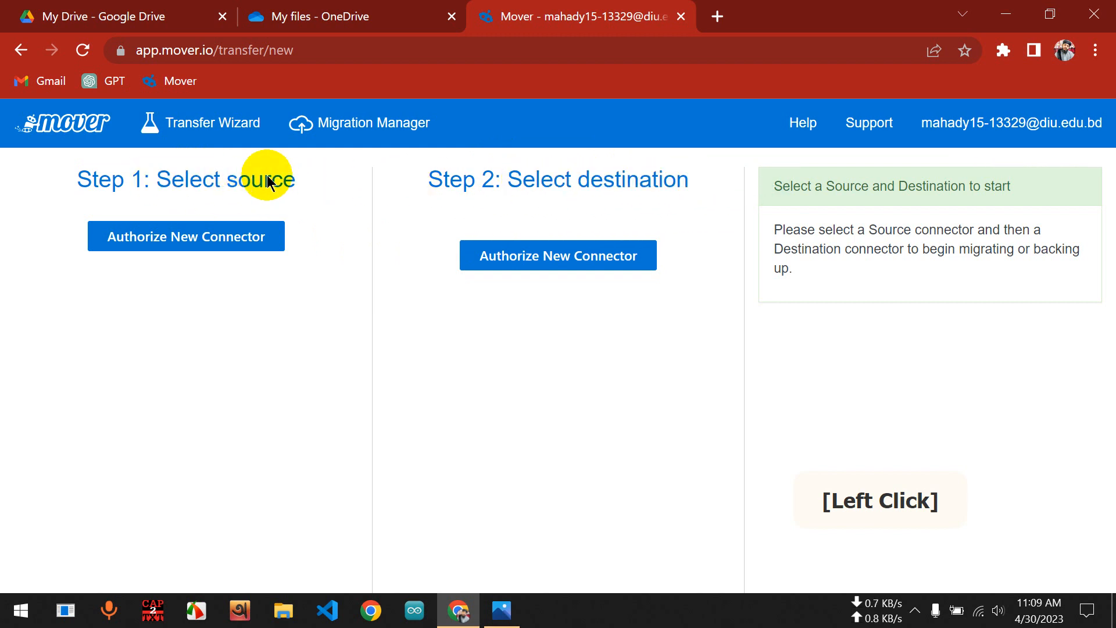
- Authorize Google Drive (Single User) as the source connector with the listed Google account and allow Mover to access its files
{"action": "left_click", "coordinate": [189, 237]}
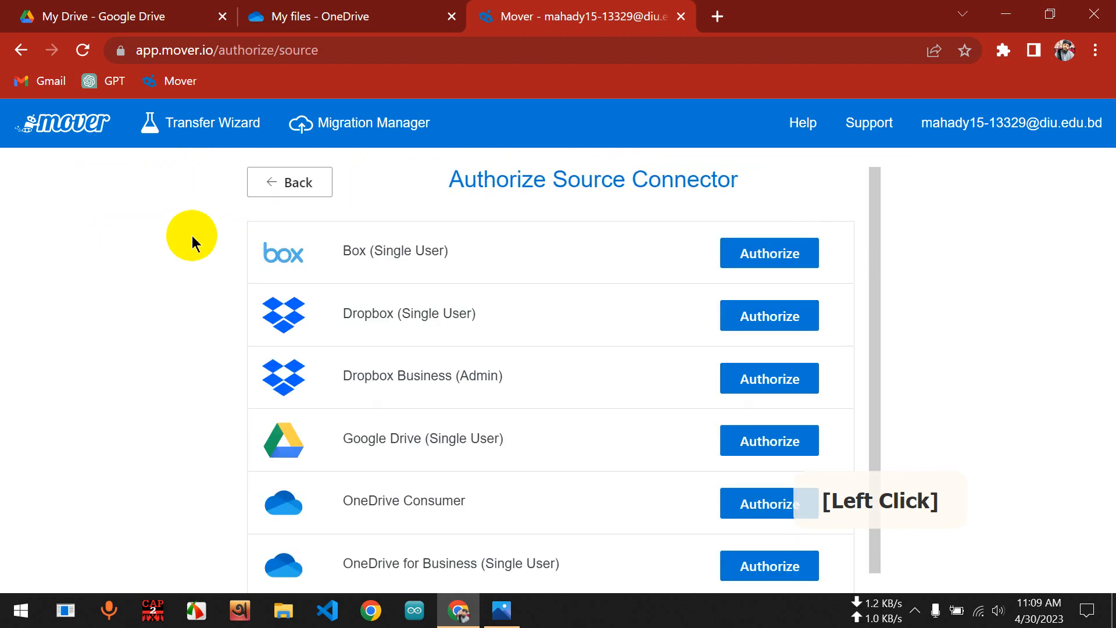
{"action": "scroll", "coordinate": [667, 361], "scroll_direction": "down", "scroll_amount": 1}
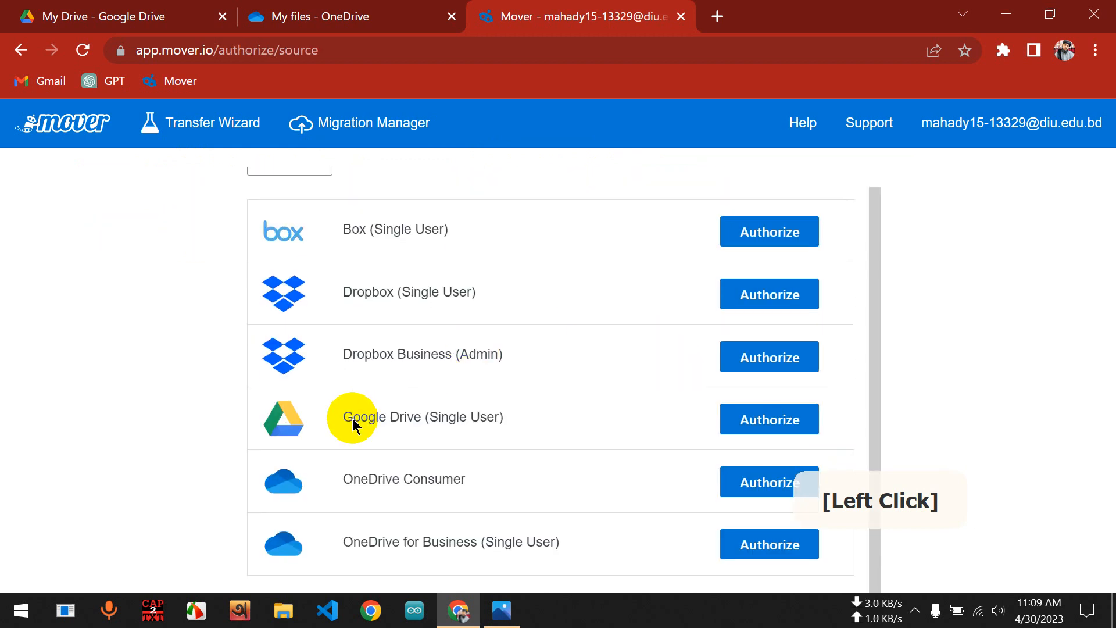
{"action": "left_click", "coordinate": [774, 420]}
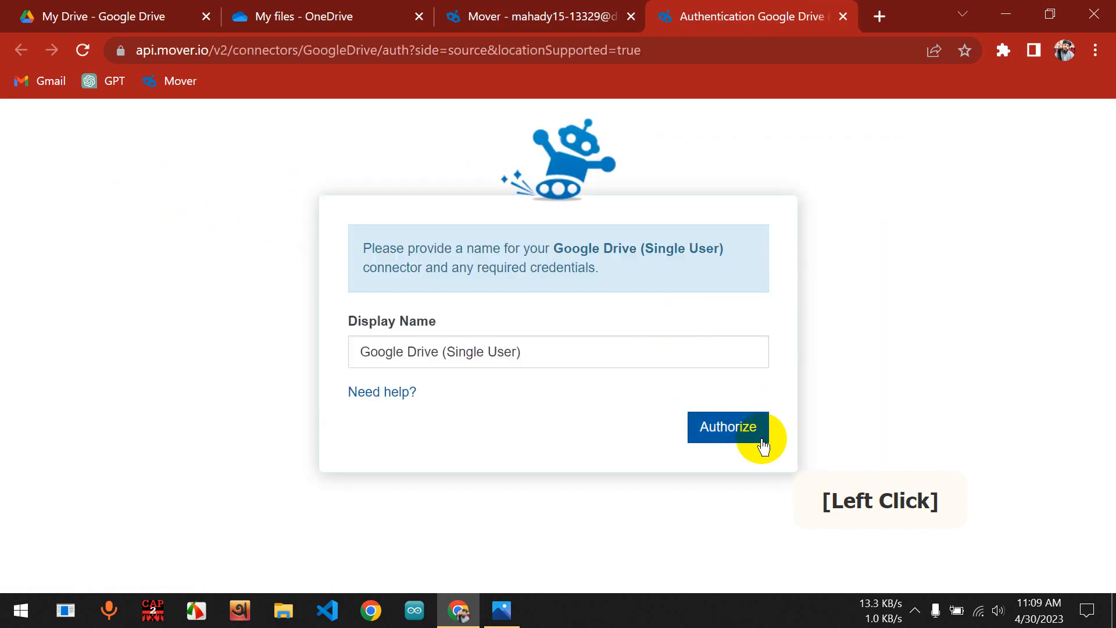
{"action": "left_click", "coordinate": [724, 428]}
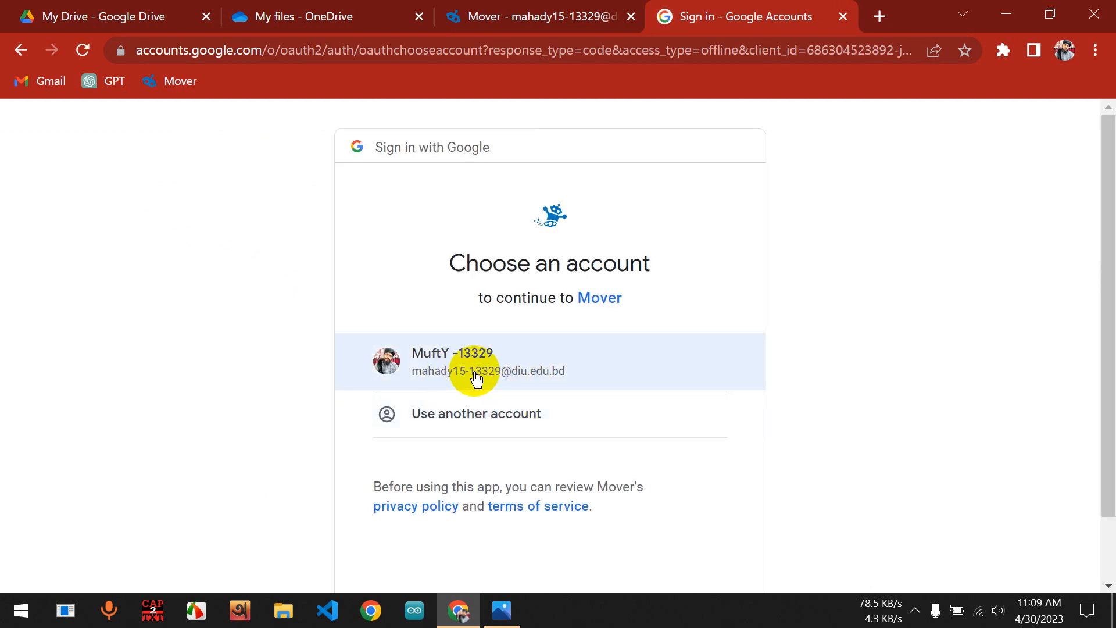
{"action": "left_click", "coordinate": [571, 366]}
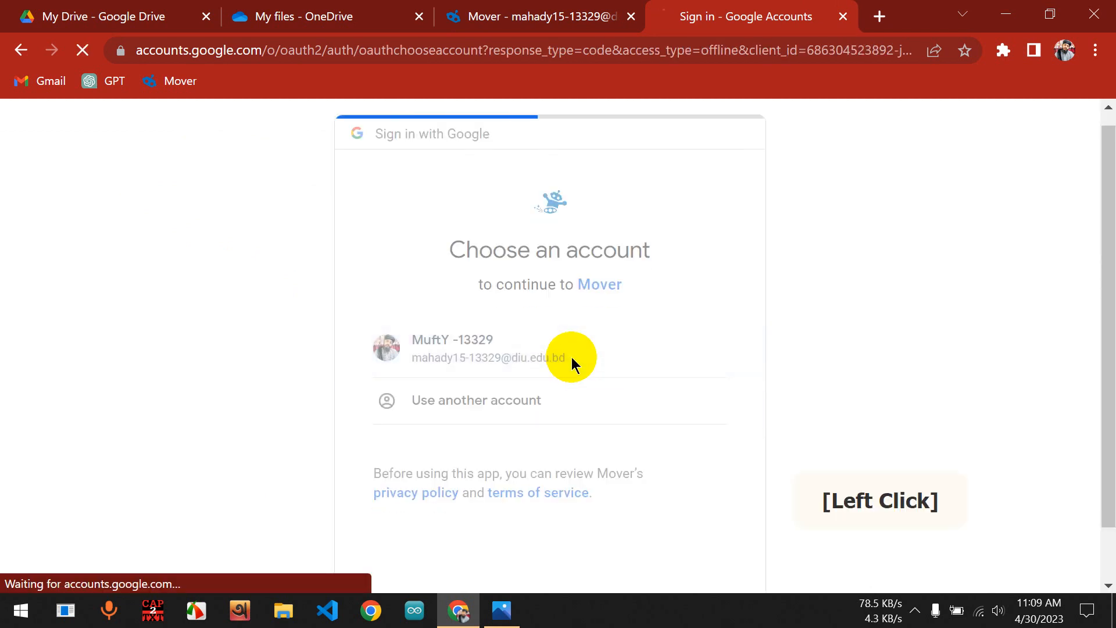
{"action": "scroll", "coordinate": [700, 345], "scroll_direction": "down", "scroll_amount": 4}
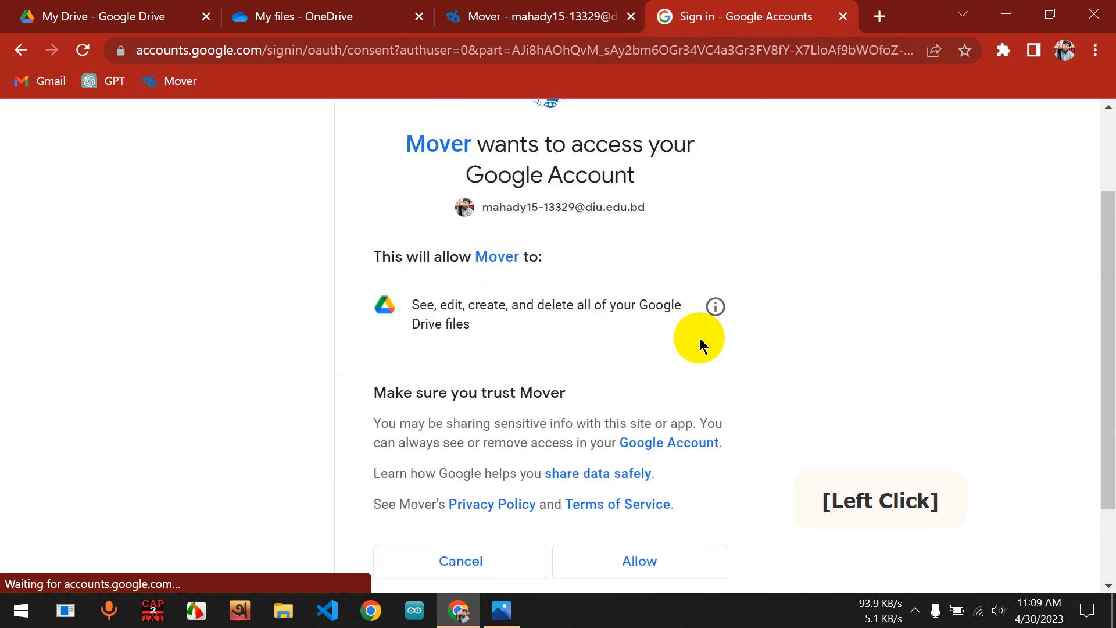
{"action": "left_click", "coordinate": [629, 457]}
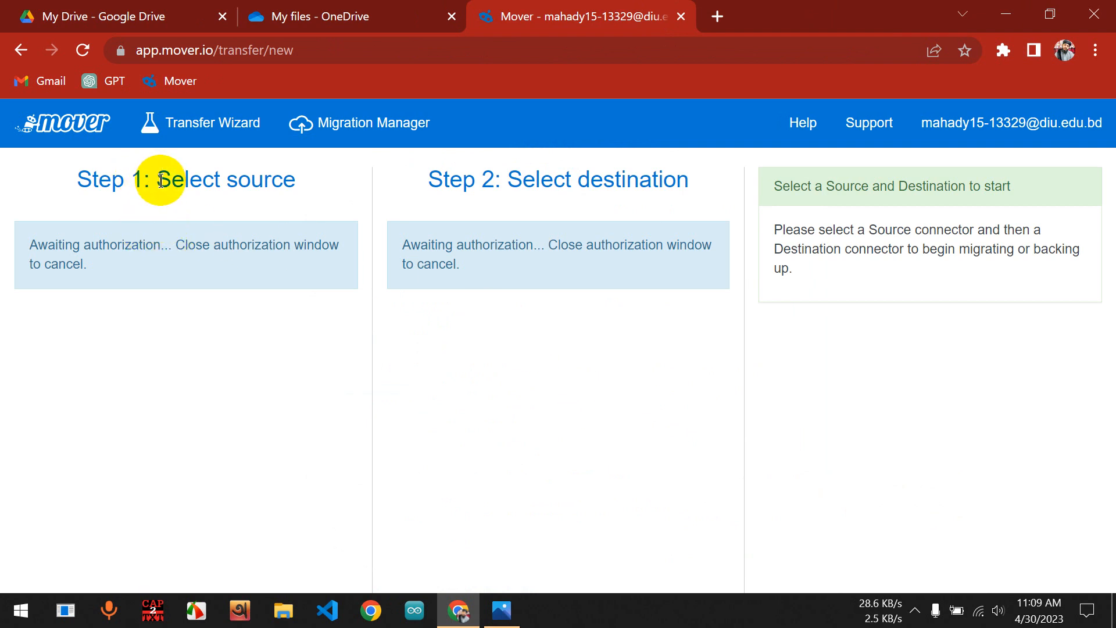
{"action": "left_click_drag", "start_coordinate": [155, 179], "coordinate": [295, 190]}
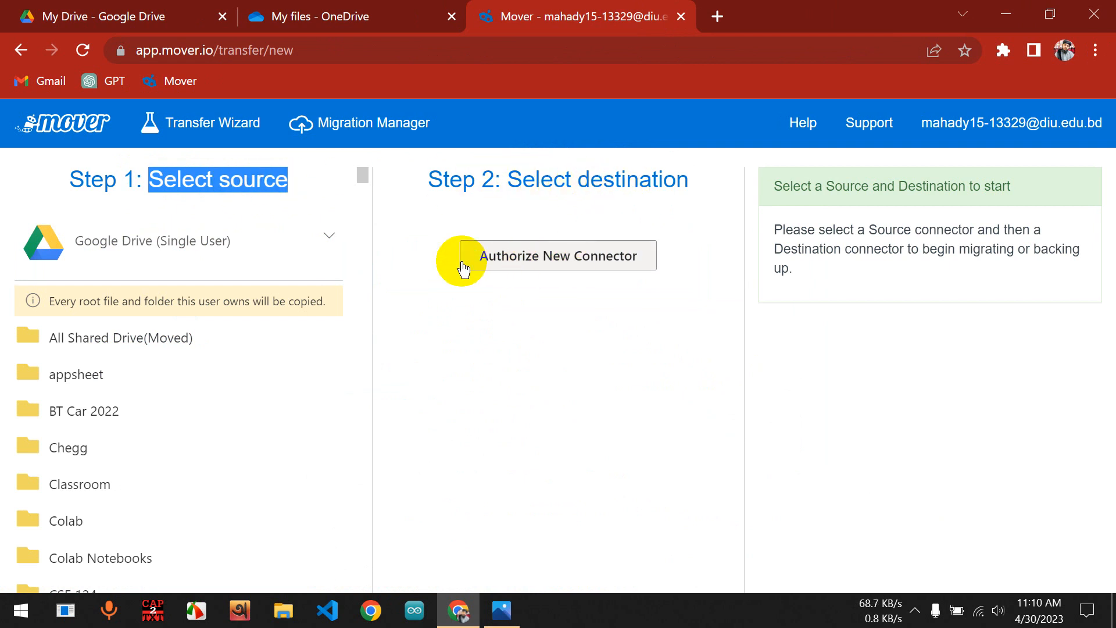
- Start authorizing a new OneDrive for Business (Single User) destination connector with its default display name
{"action": "left_click", "coordinate": [575, 254]}
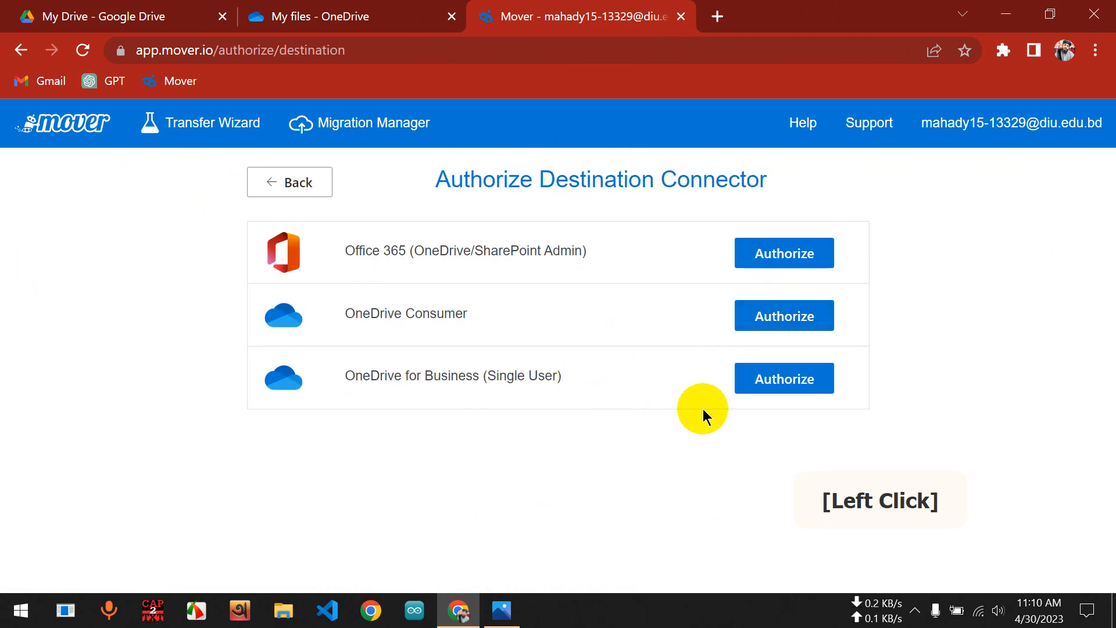
{"action": "left_click", "coordinate": [786, 383]}
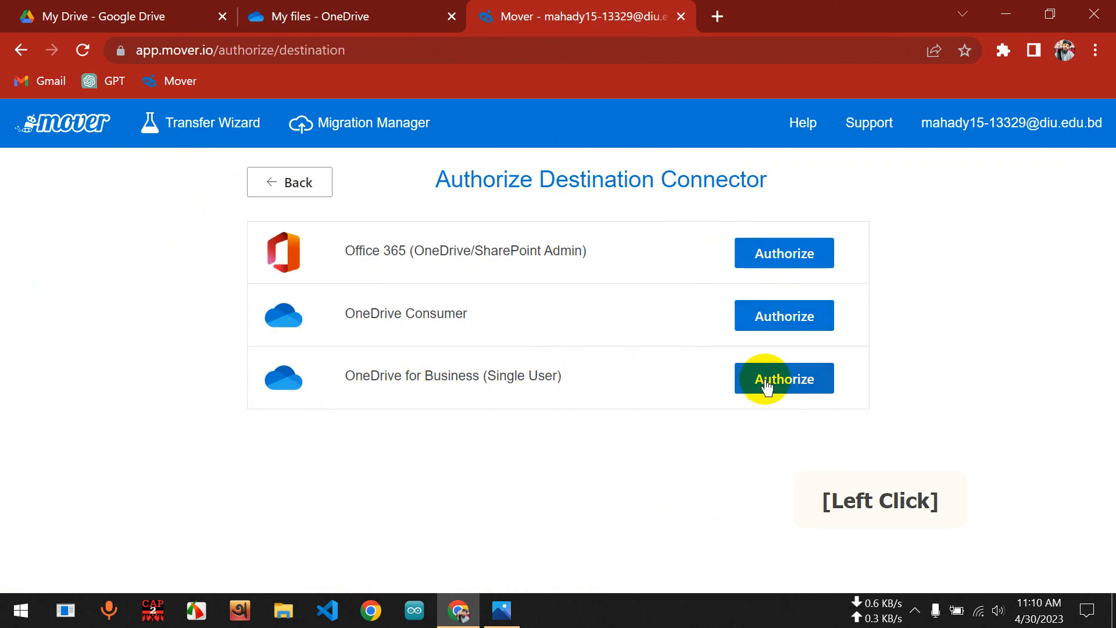
{"action": "left_click", "coordinate": [795, 387]}
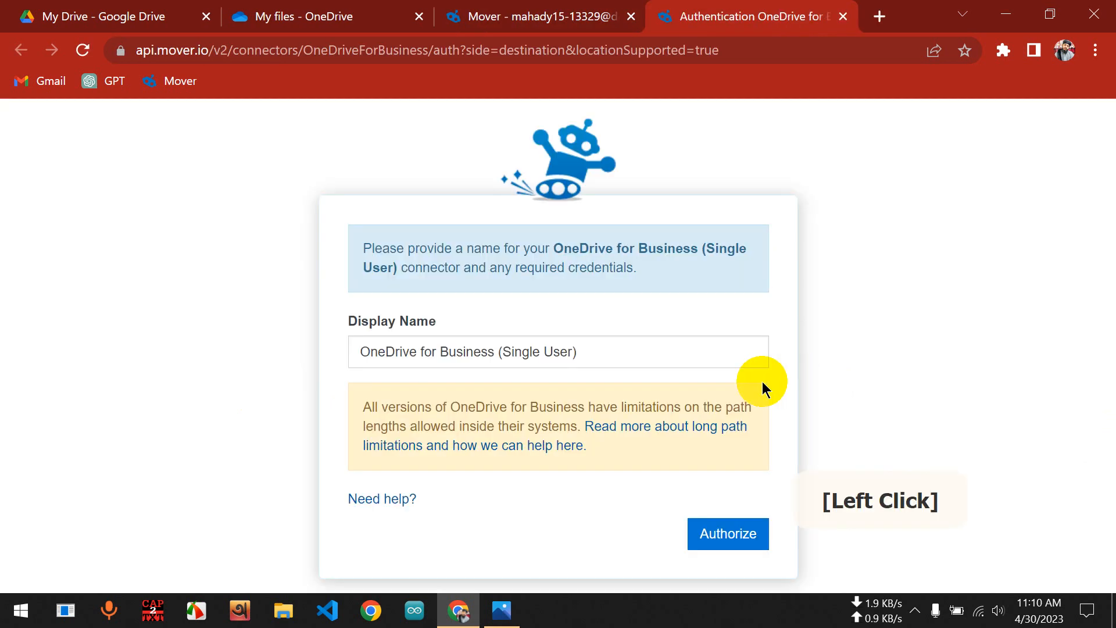
{"action": "left_click", "coordinate": [721, 544]}
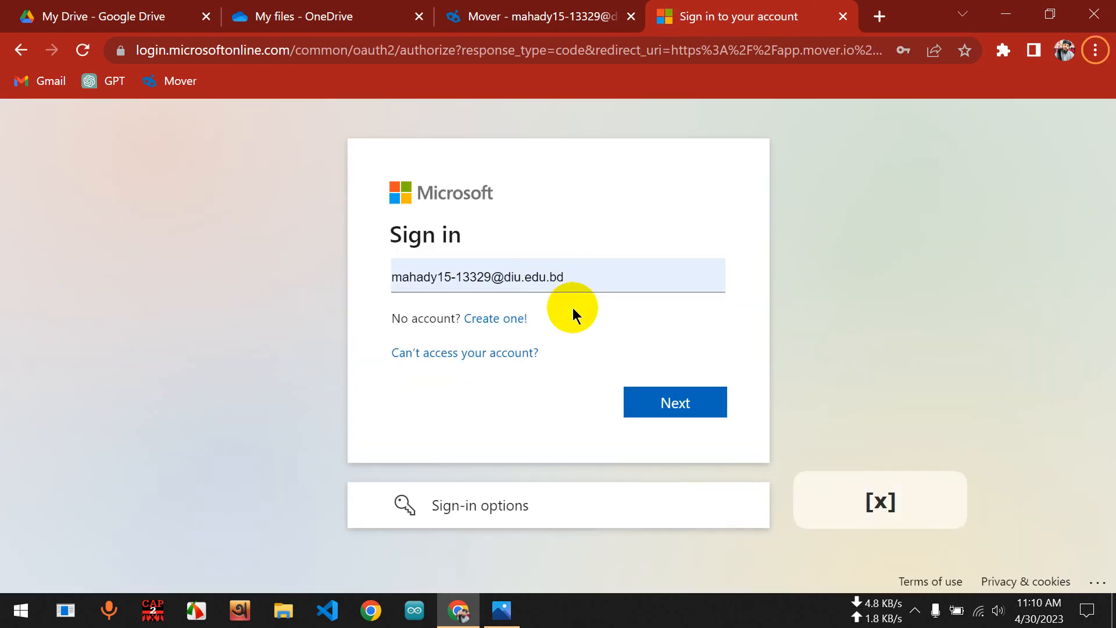
- Sign in to the Microsoft account with the filled-in e-mail, enter the account password, and choose to stay signed in
{"action": "left_click", "coordinate": [681, 403]}
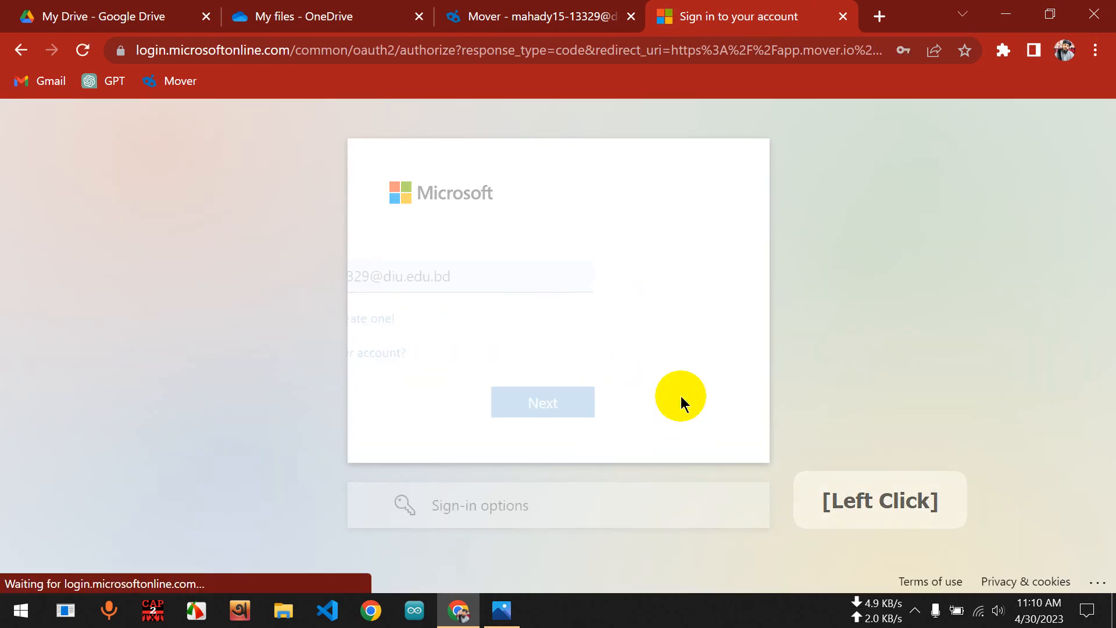
{"action": "left_click_drag", "start_coordinate": [449, 341], "coordinate": [349, 345]}
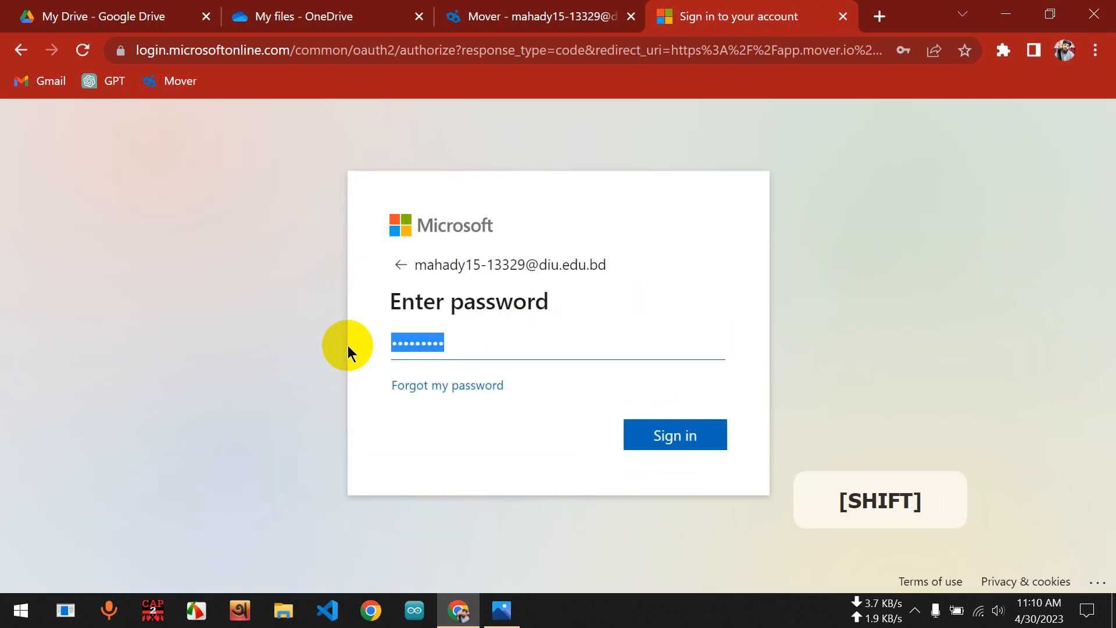
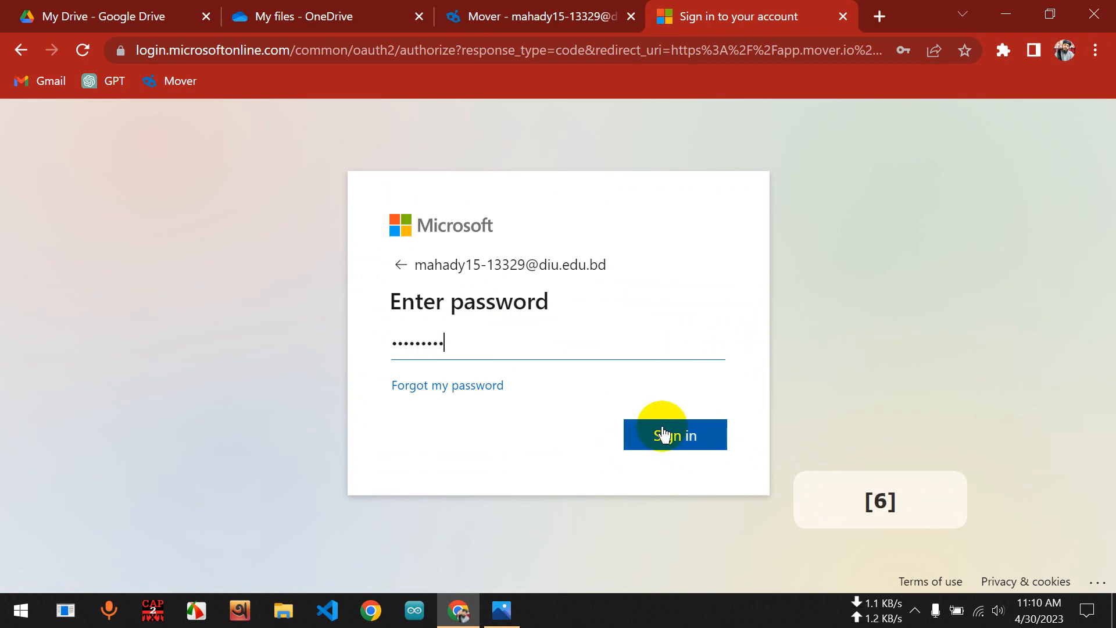
{"action": "left_click", "coordinate": [678, 438]}
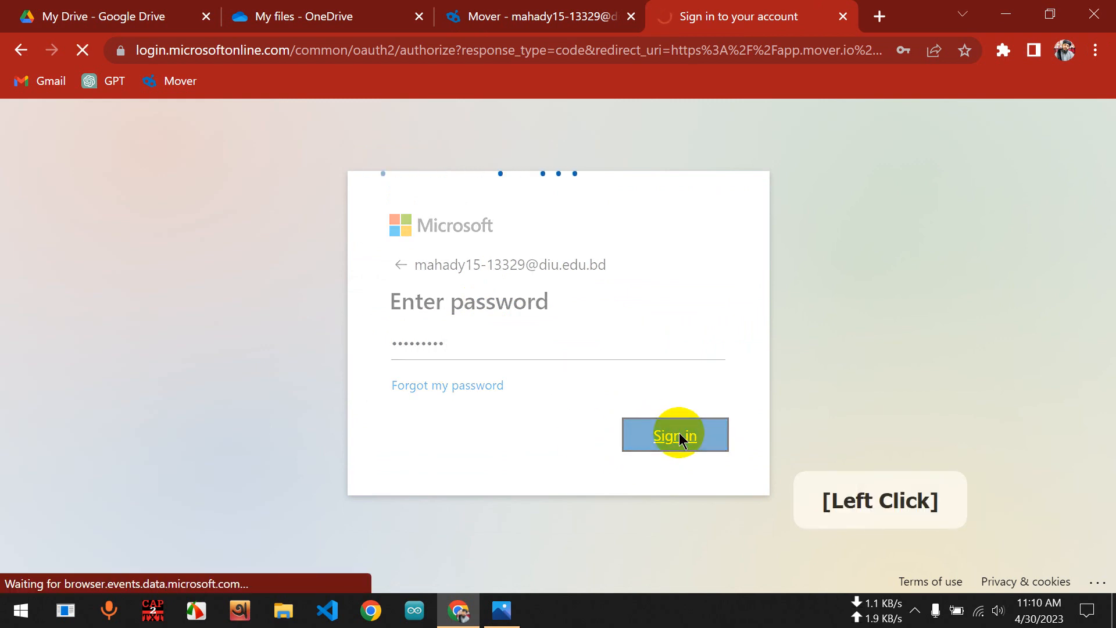
{"action": "left_click", "coordinate": [689, 444]}
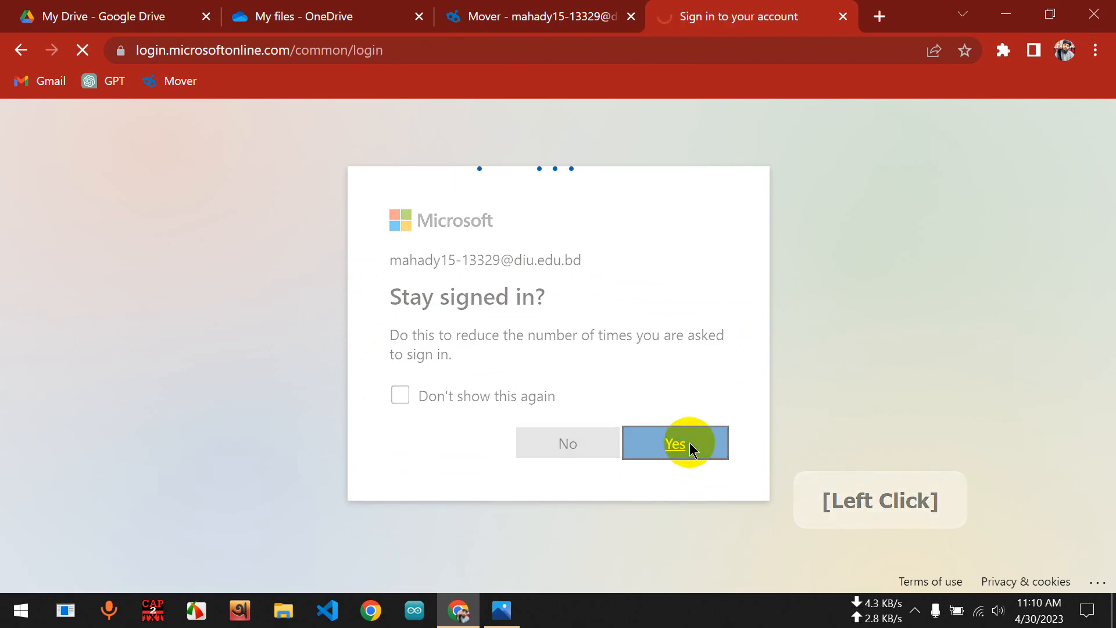
{"action": "key", "text": "alt+x"}
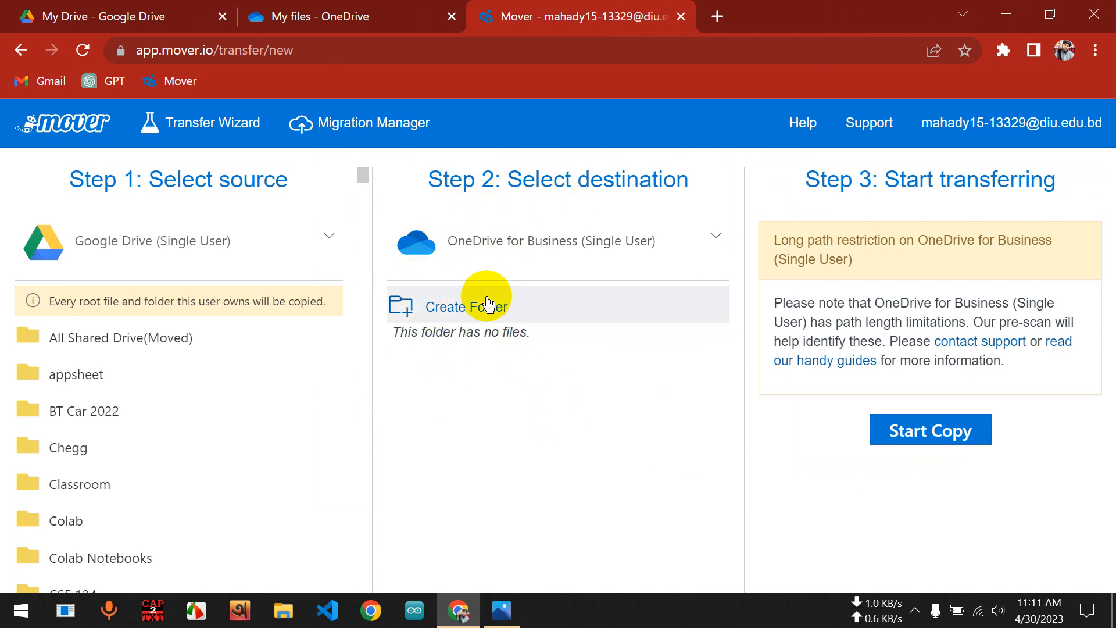
- Check OneDrive's My files, then create a folder named Google Drive in Mover's OneDrive for Business destination
{"action": "left_click", "coordinate": [399, 10]}
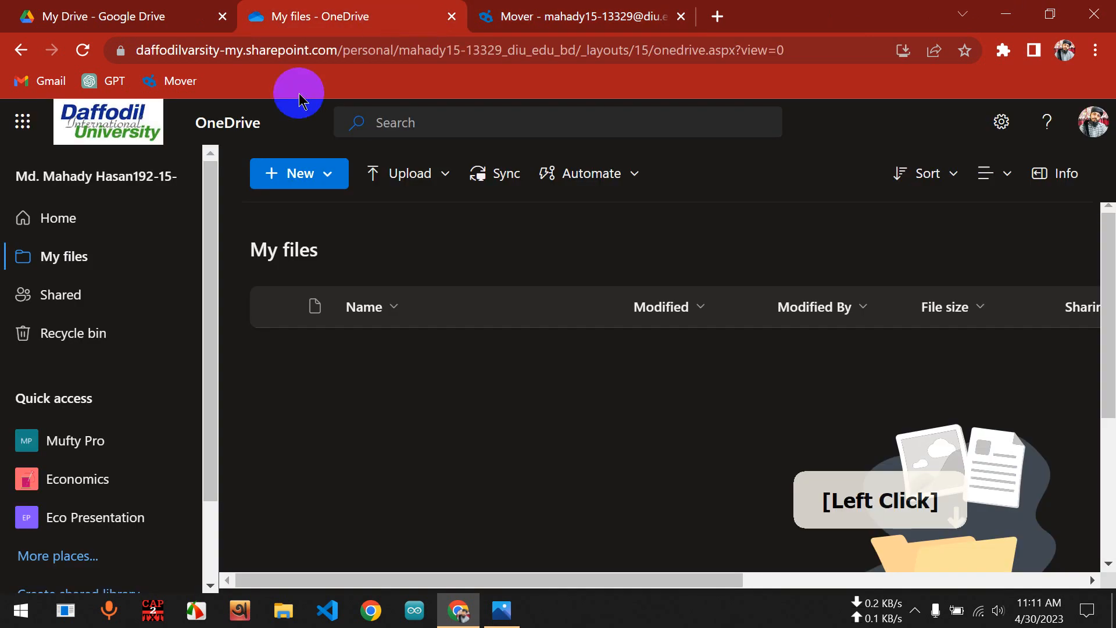
{"action": "left_click", "coordinate": [510, 8]}
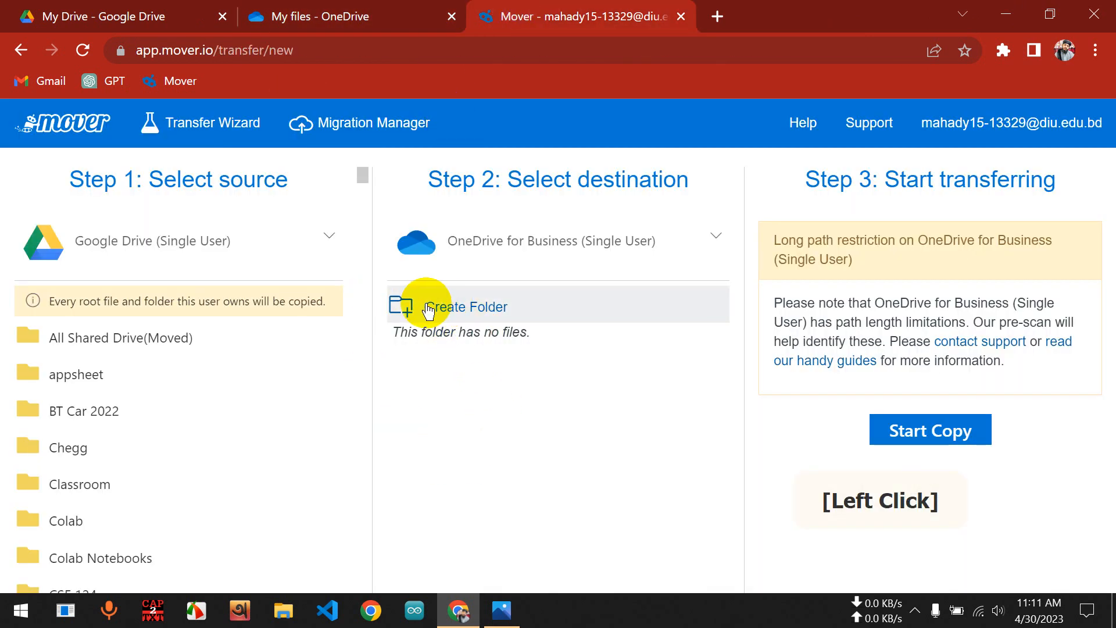
{"action": "left_click", "coordinate": [404, 303]}
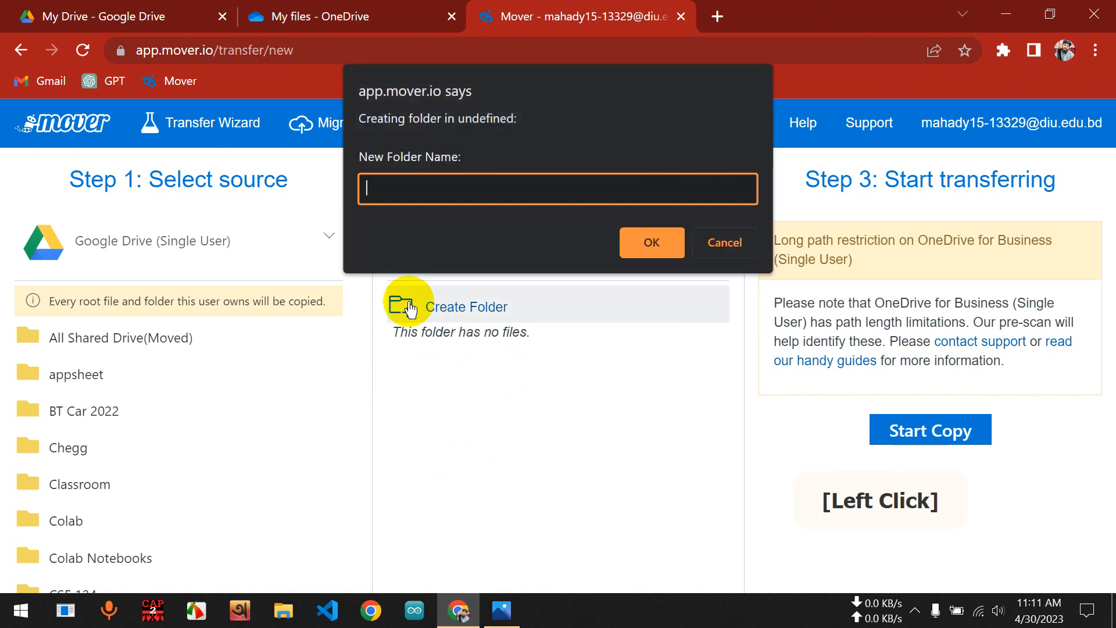
{"action": "key", "text": "shift"}
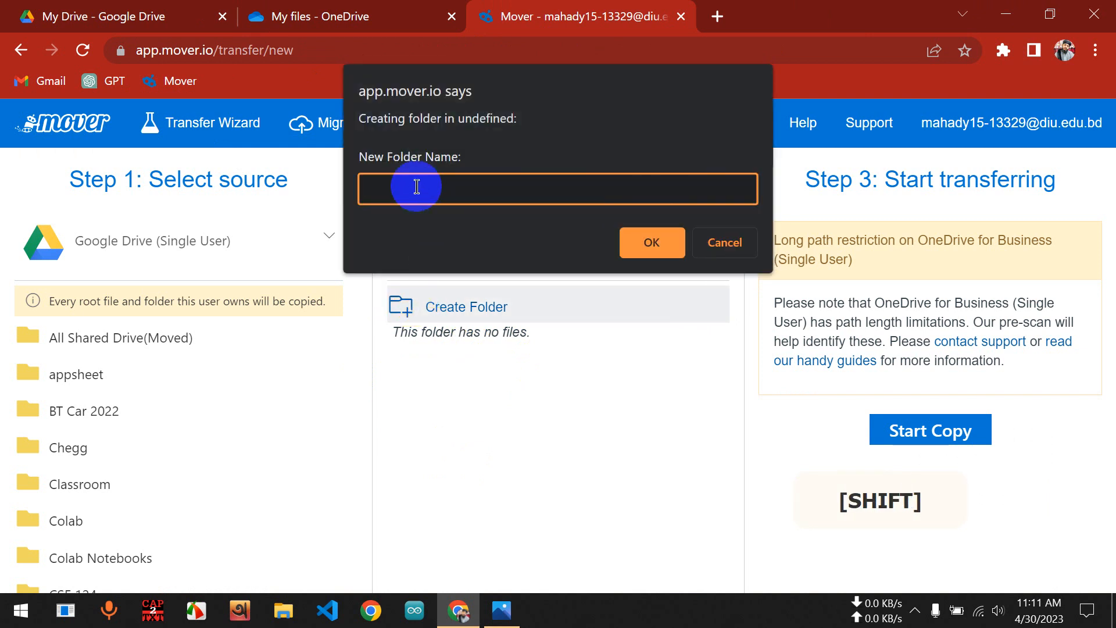
{"action": "type", "text": "Go"}
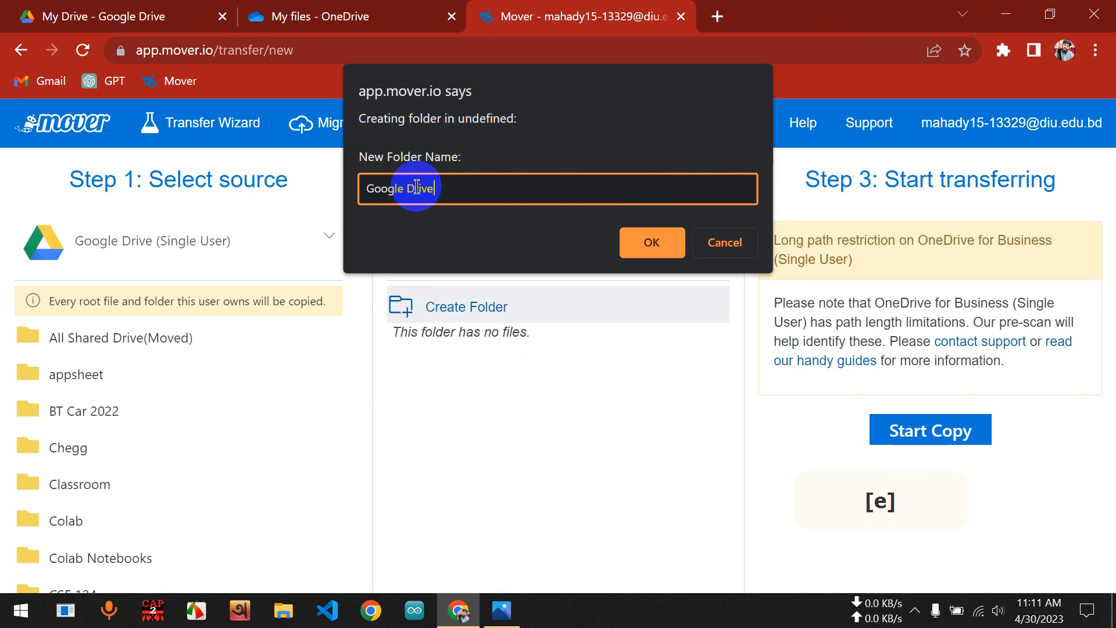
{"action": "type", "text": "ogle Drive"}
{"action": "left_click", "coordinate": [649, 236]}
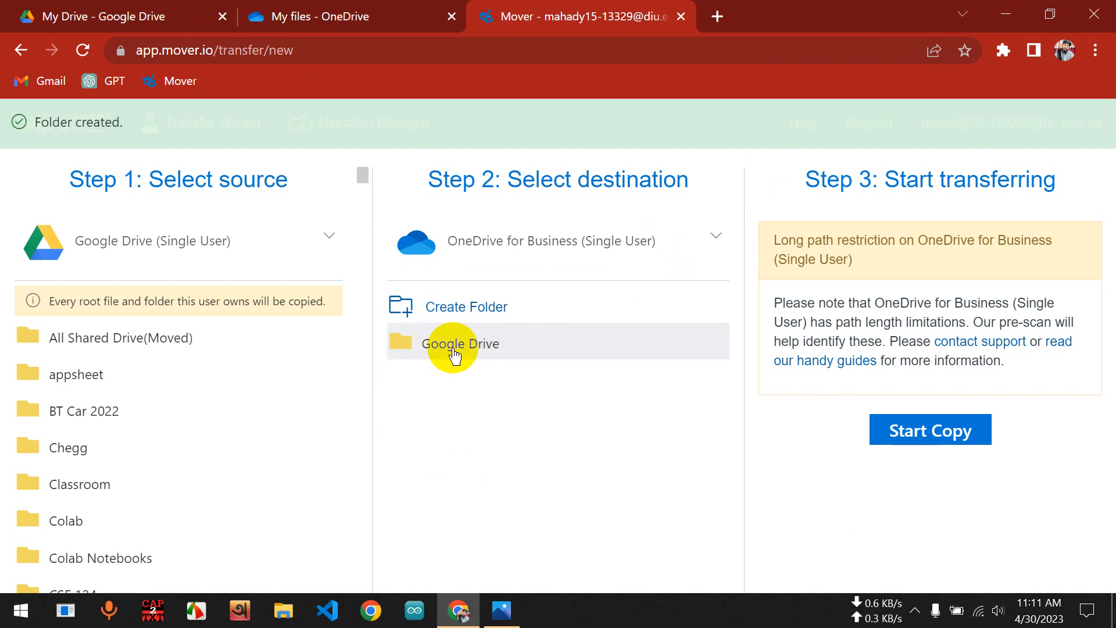
- Open the new Google Drive folder as the destination and start copying the source files into it
{"action": "double_click", "coordinate": [453, 349]}
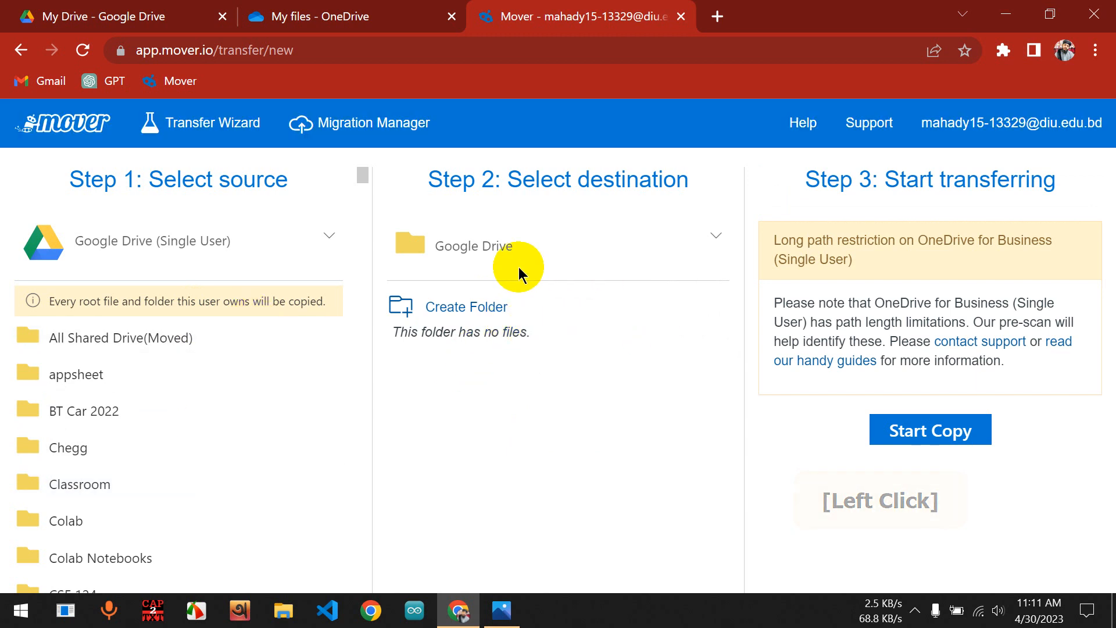
{"action": "left_click", "coordinate": [957, 440]}
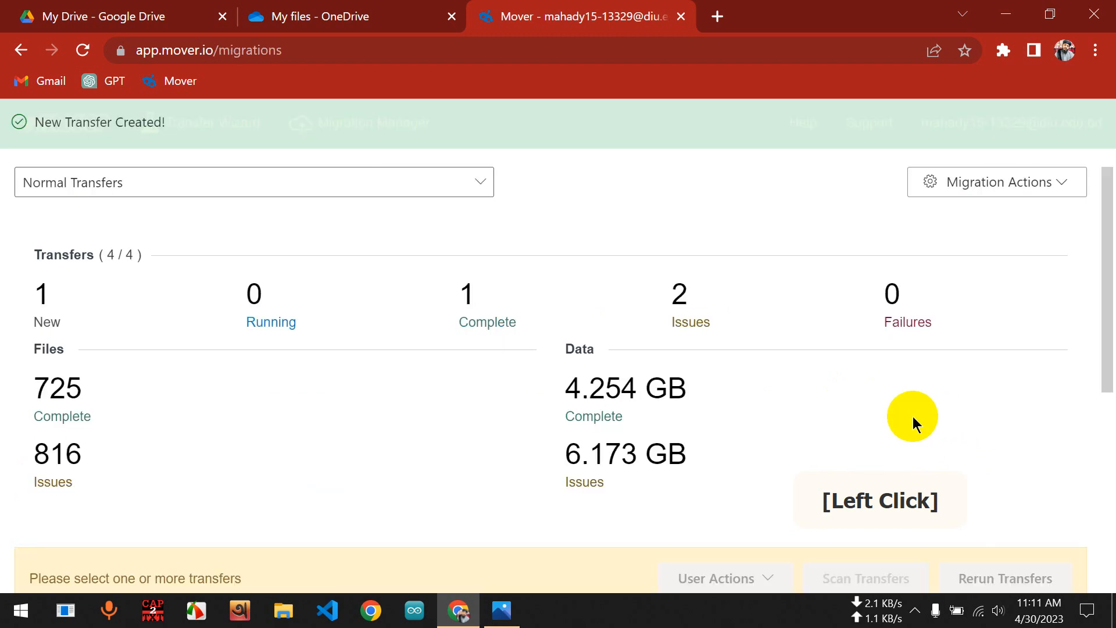
- Examine the new transfer's status, file counts and data amounts in Mover's Migration Manager, with the page zoomed out to 90%
{"action": "scroll", "coordinate": [798, 365], "scroll_direction": "down", "scroll_amount": 7}
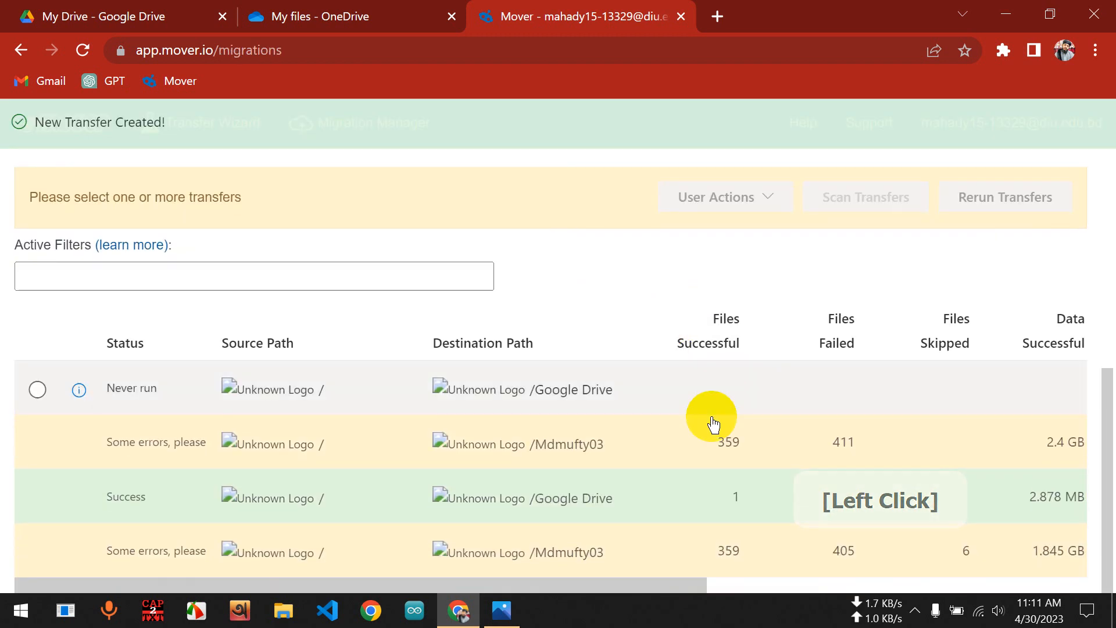
{"action": "scroll", "coordinate": [473, 299], "scroll_direction": "up", "scroll_amount": 7}
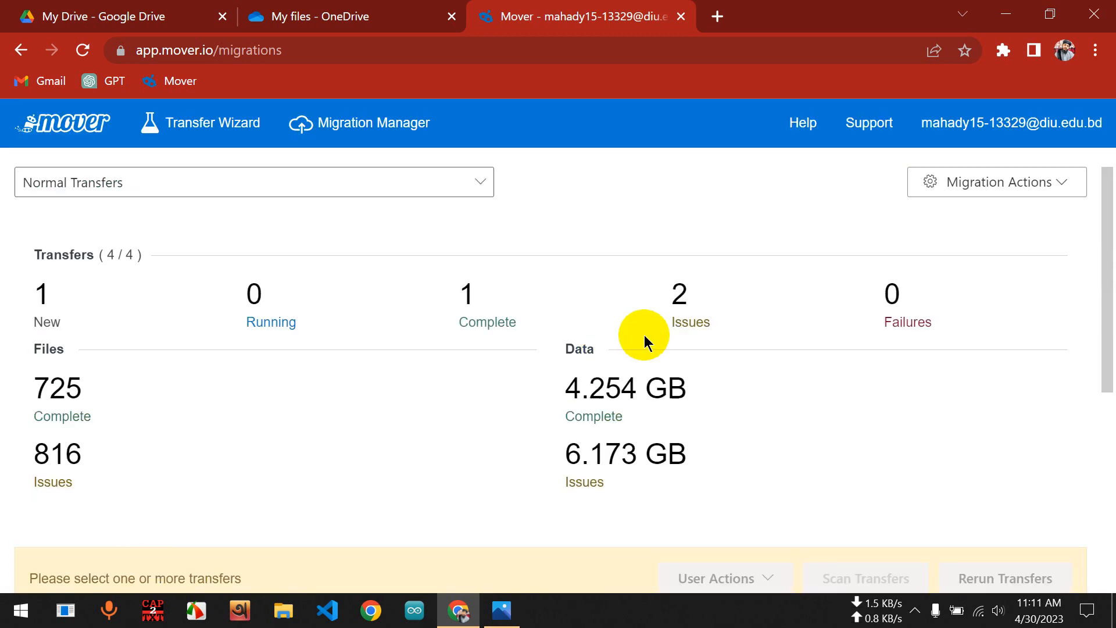
{"action": "scroll", "coordinate": [508, 381], "scroll_direction": "down", "scroll_amount": 2, "text": "ctrl"}
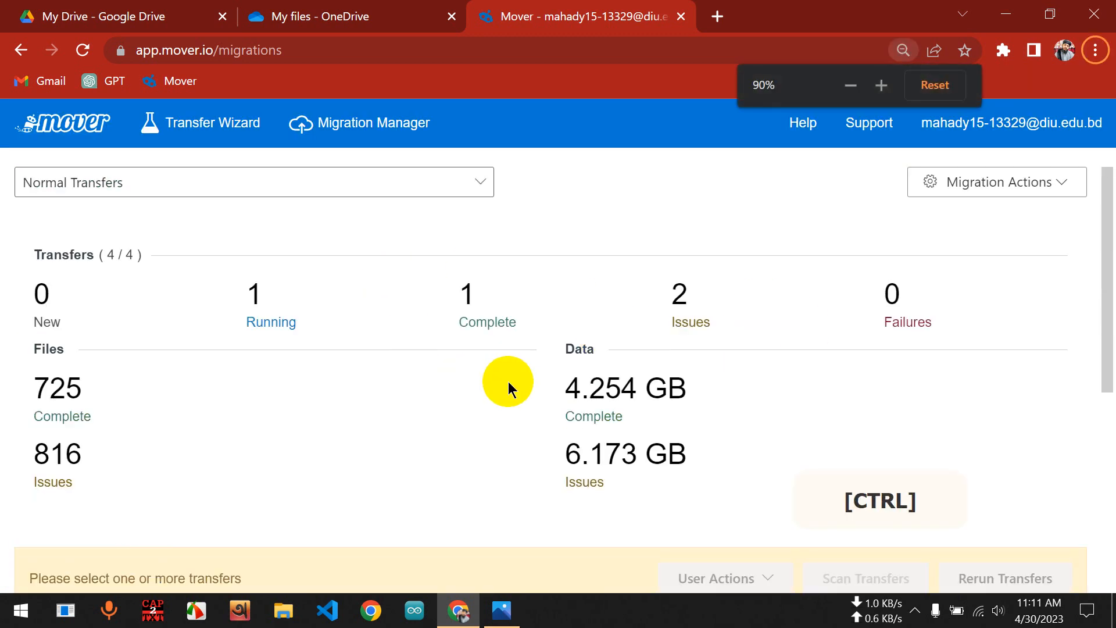
{"action": "scroll", "coordinate": [511, 381], "scroll_direction": "down", "scroll_amount": 1}
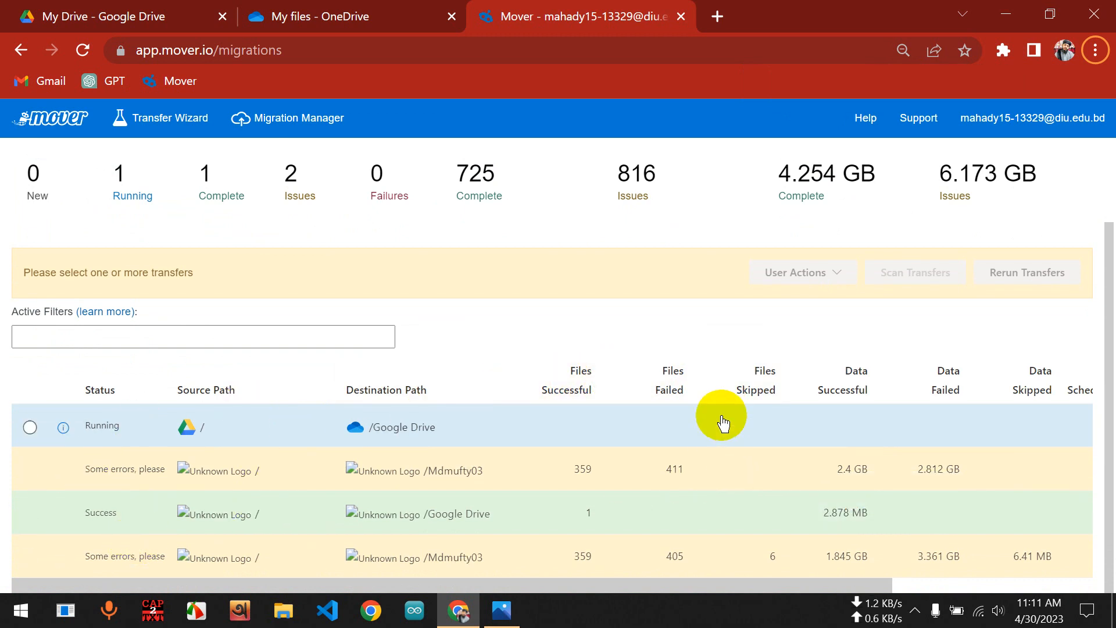
{"action": "scroll", "coordinate": [705, 429], "scroll_direction": "up", "scroll_amount": 2}
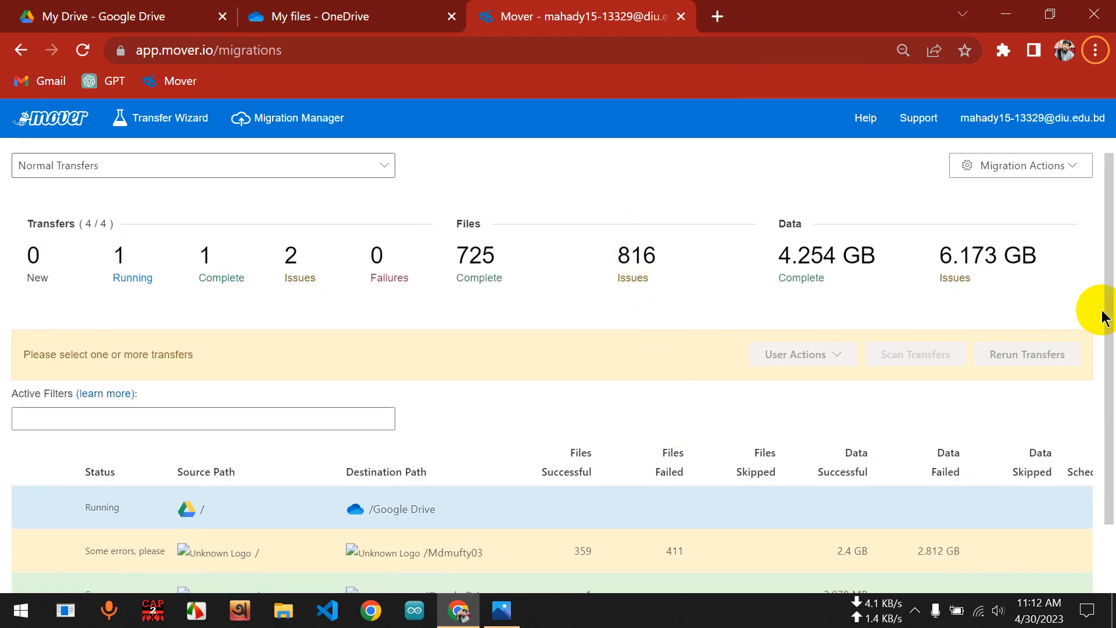
{"action": "scroll", "coordinate": [855, 299], "scroll_direction": "down", "scroll_amount": 2}
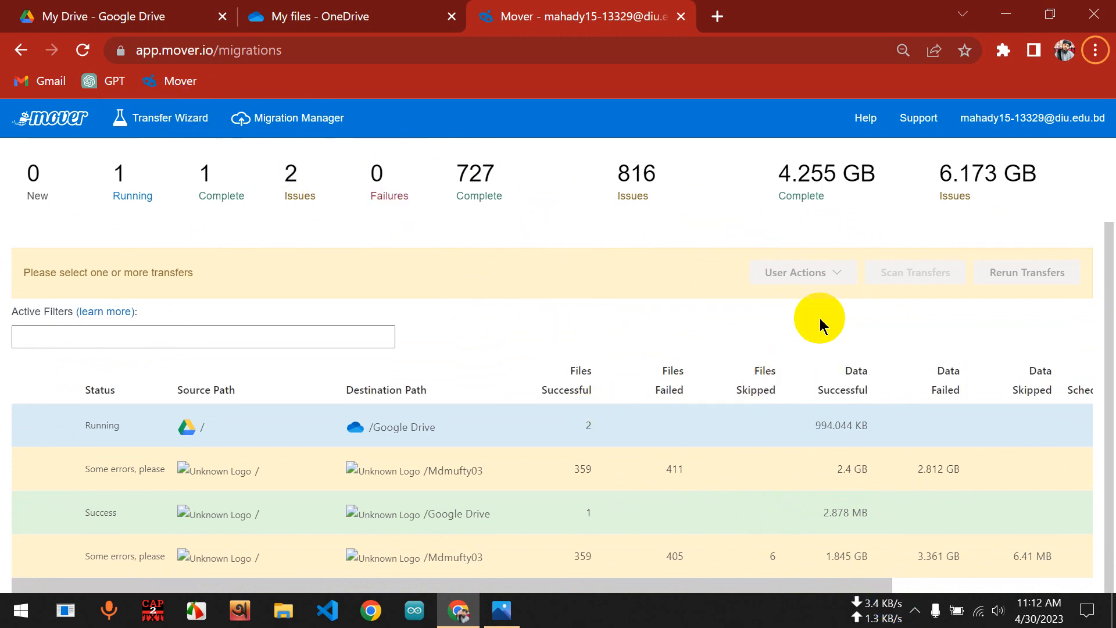
{"action": "left_click", "coordinate": [168, 118]}
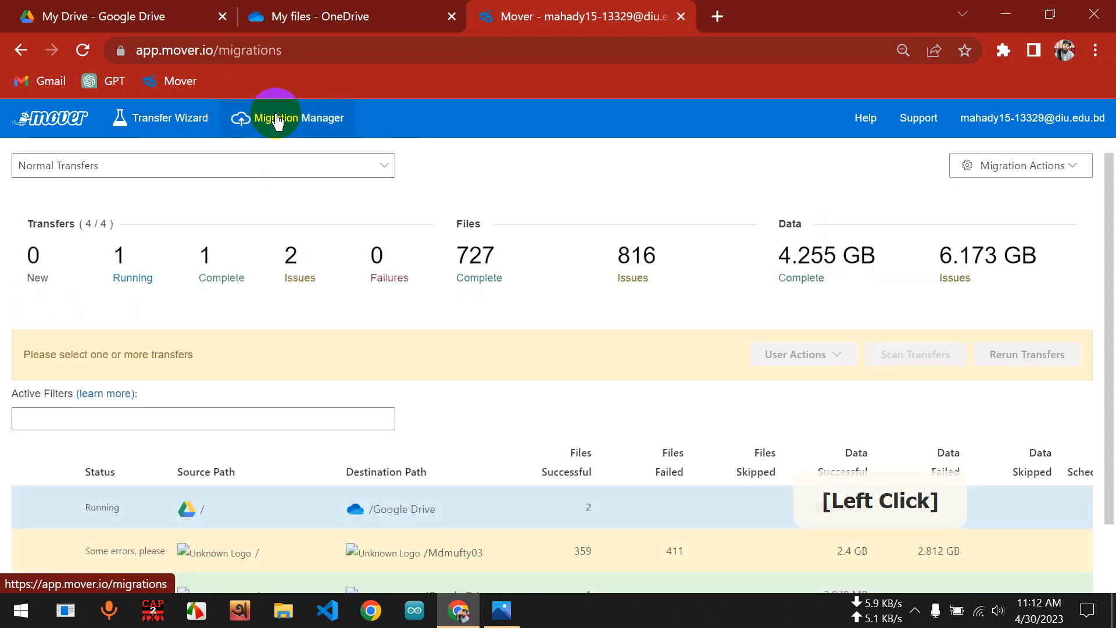
{"action": "scroll", "coordinate": [622, 385], "scroll_direction": "down", "scroll_amount": 1}
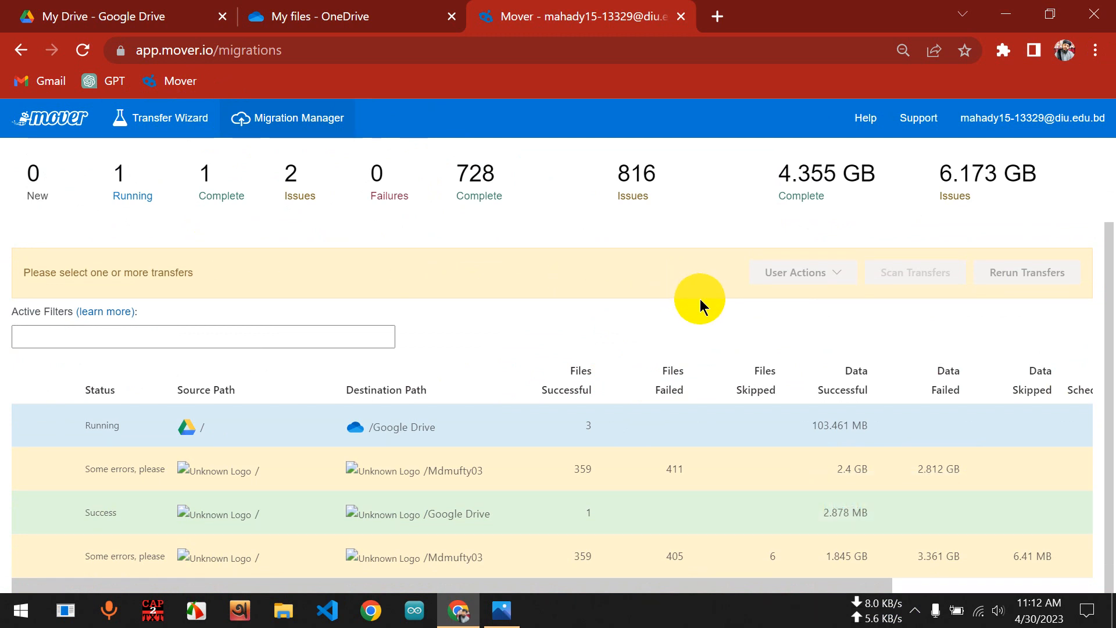
- Open the Google Drive folder in OneDrive's My files, look through its copied folders, and return to Mover's transfer status
{"action": "left_click", "coordinate": [365, 8]}
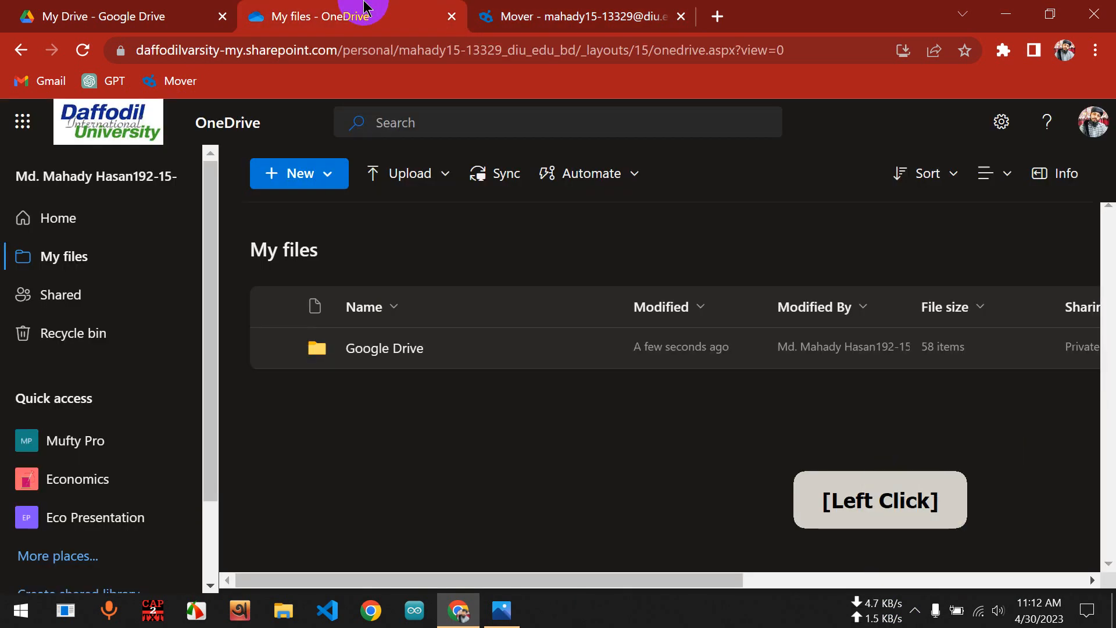
{"action": "left_click", "coordinate": [372, 348]}
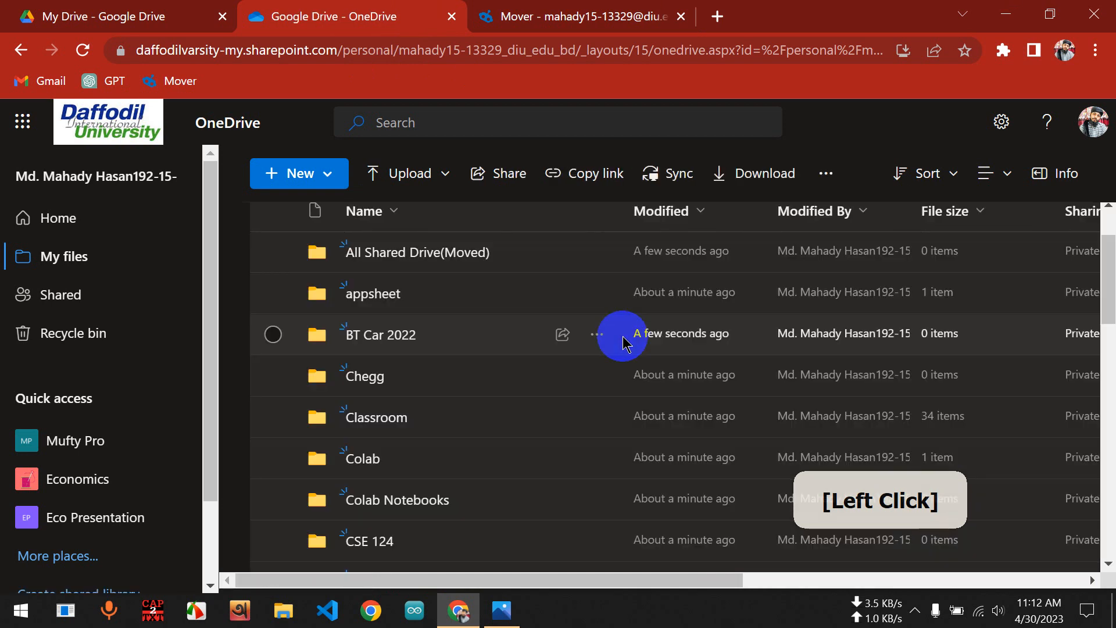
{"action": "scroll", "coordinate": [541, 301], "scroll_direction": "down", "scroll_amount": 10}
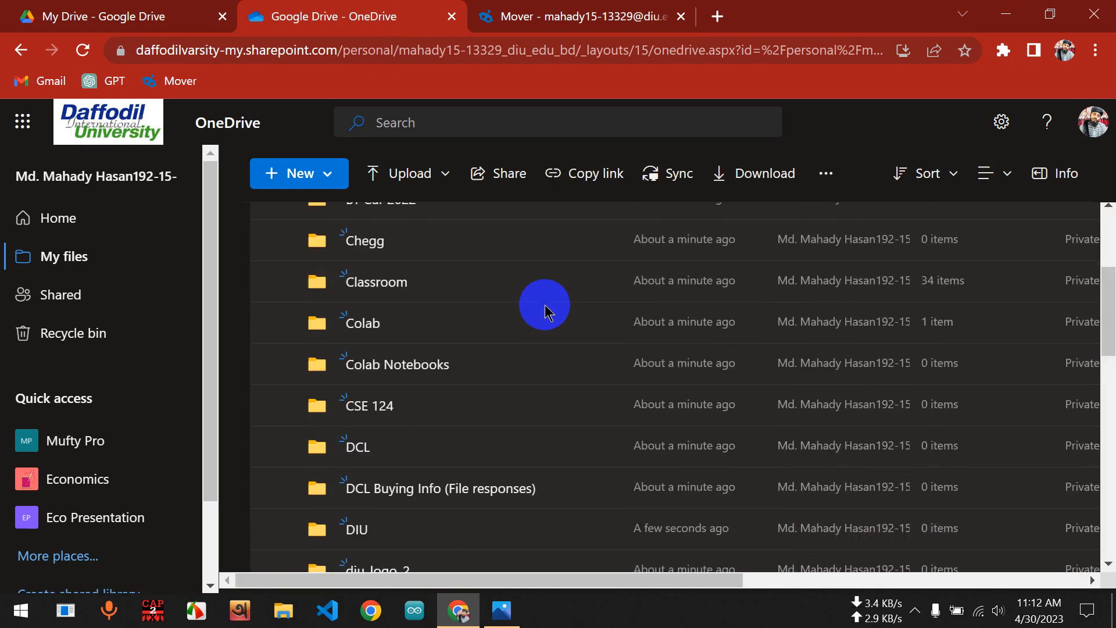
{"action": "scroll", "coordinate": [538, 372], "scroll_direction": "down", "scroll_amount": 10}
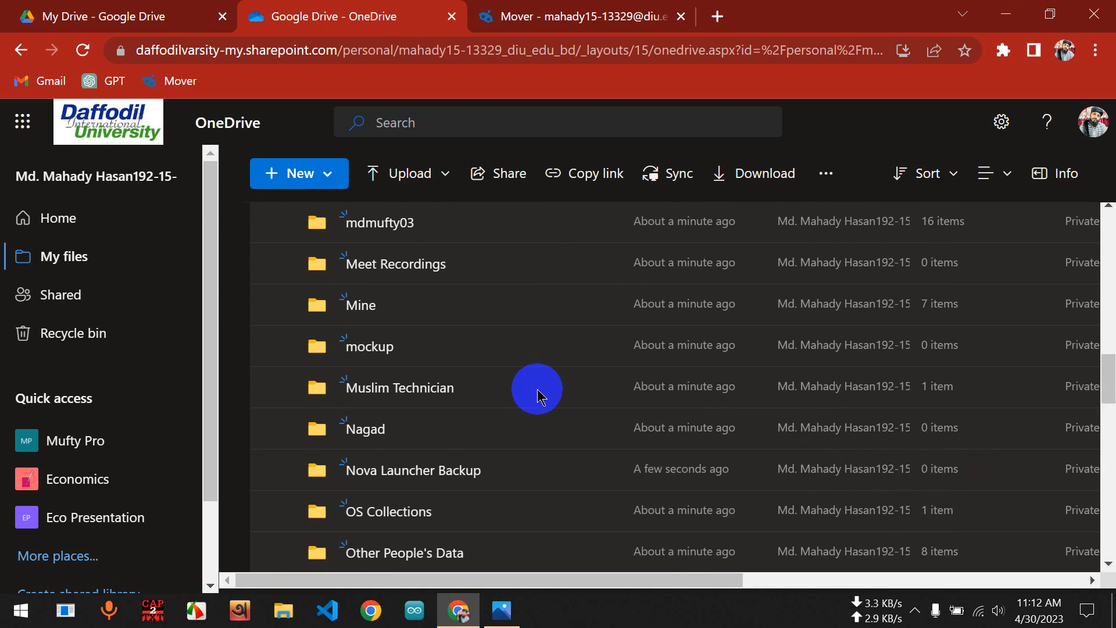
{"action": "left_click", "coordinate": [544, 13]}
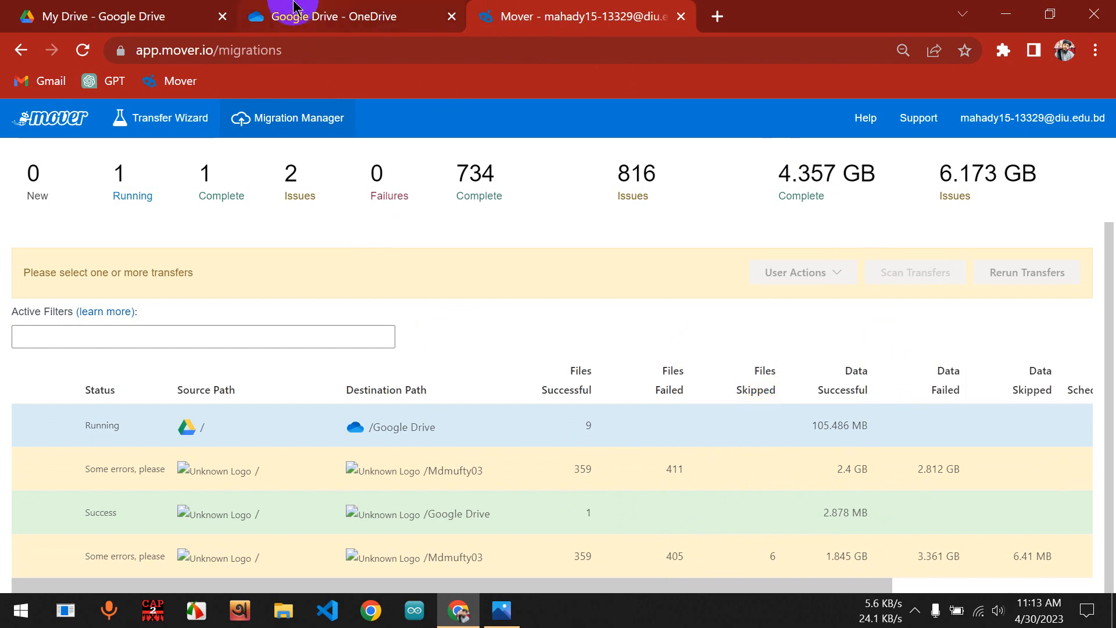
- Look through all copied folders and files in OneDrive's Google Drive folder, down to the end of the list
{"action": "left_click", "coordinate": [308, 16]}
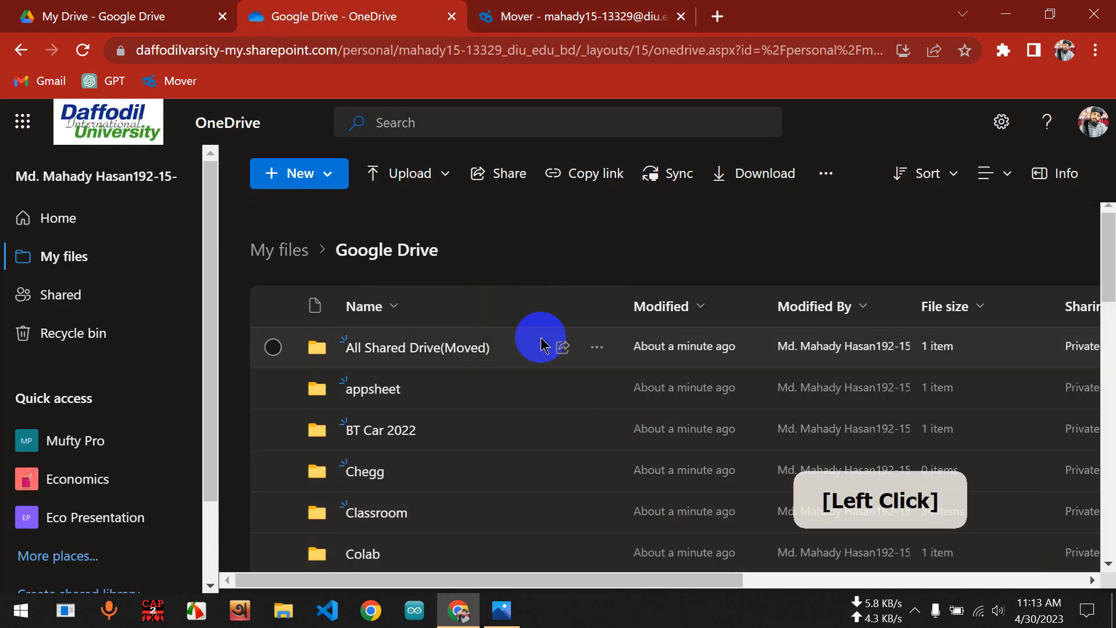
{"action": "scroll", "coordinate": [481, 424], "scroll_direction": "down", "scroll_amount": 15}
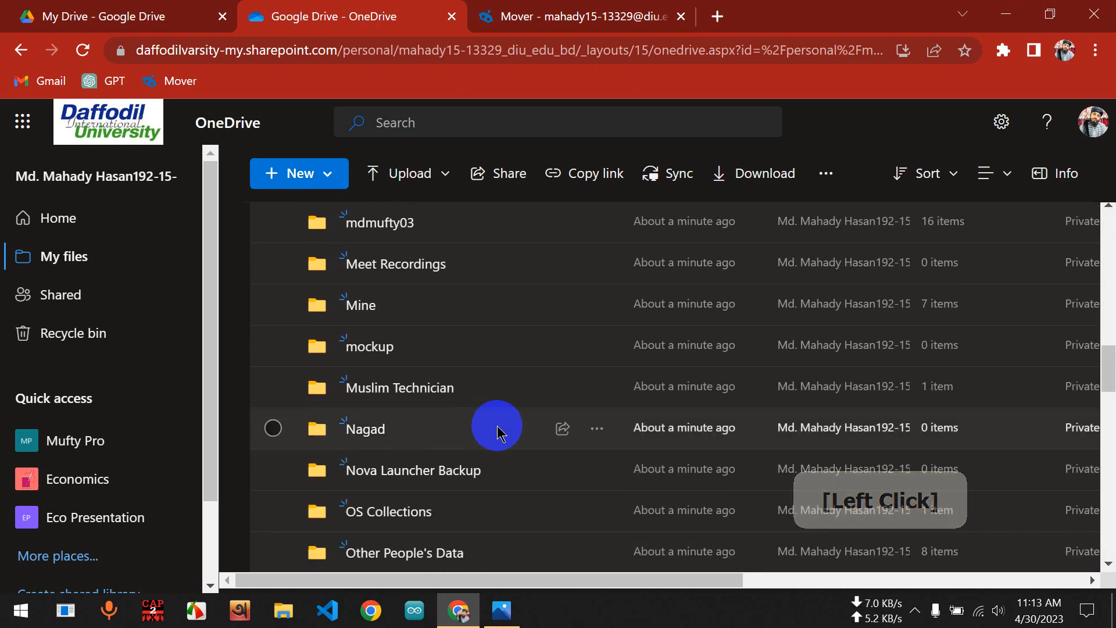
{"action": "scroll", "coordinate": [481, 426], "scroll_direction": "down", "scroll_amount": 15}
{"action": "scroll", "coordinate": [470, 414], "scroll_direction": "down", "scroll_amount": 5}
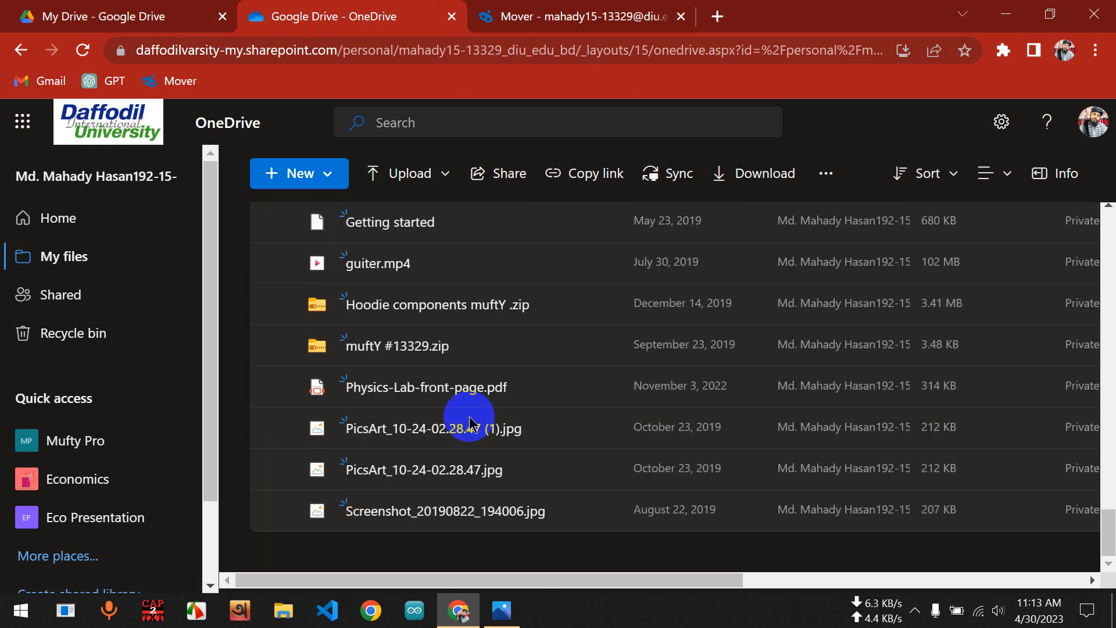
{"action": "scroll", "coordinate": [486, 426], "scroll_direction": "down", "scroll_amount": 10}
{"action": "scroll", "coordinate": [486, 426], "scroll_direction": "up", "scroll_amount": 20}
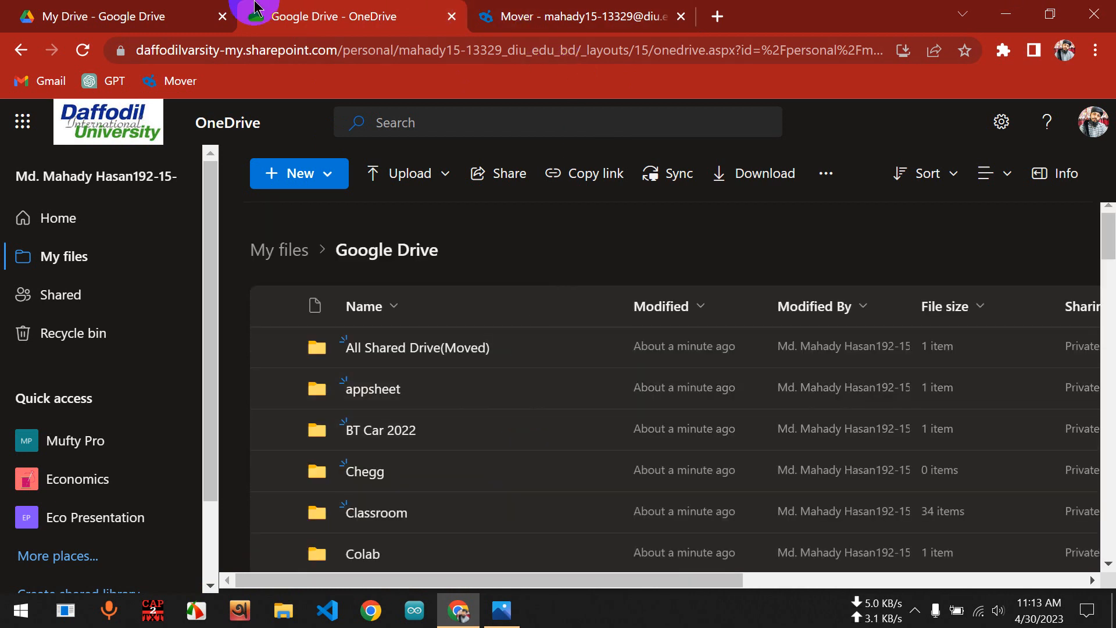
- Compare the contents of Google's My Drive with the Google Drive folder in OneDrive
{"action": "left_click", "coordinate": [145, 8]}
{"action": "left_click", "coordinate": [304, 8]}
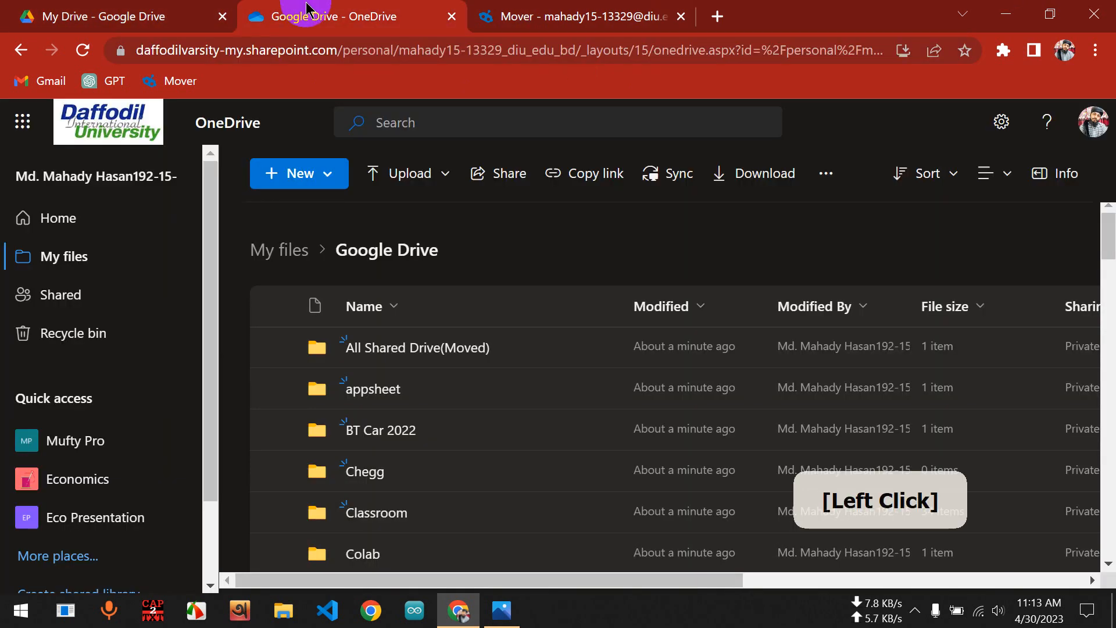
{"action": "left_click", "coordinate": [210, 8]}
{"action": "left_click", "coordinate": [349, 11]}
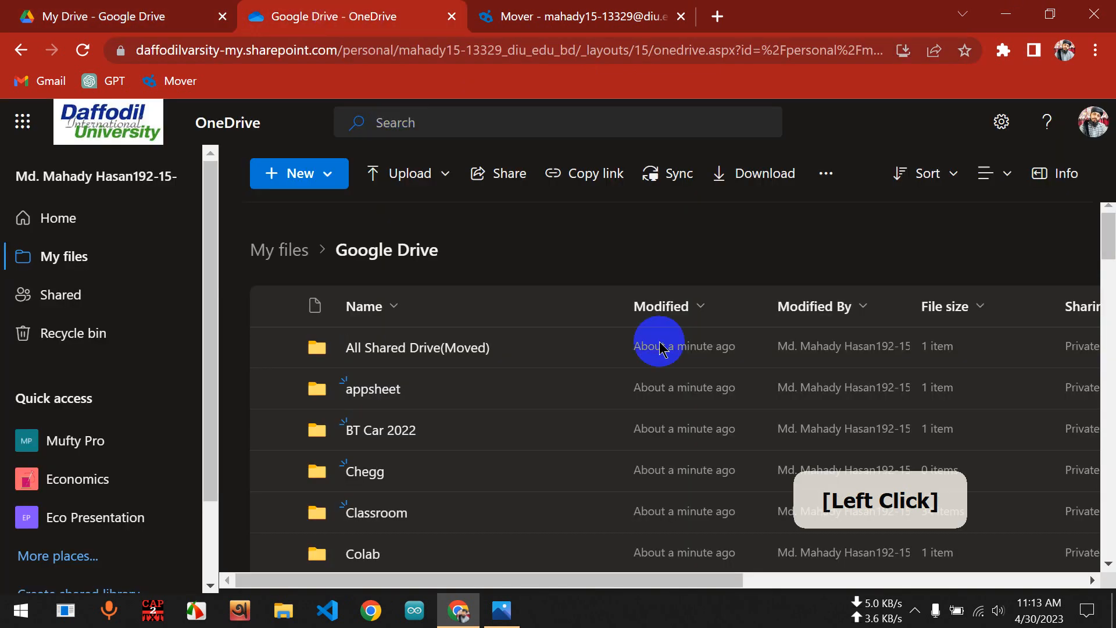
{"action": "left_click", "coordinate": [145, 11]}
{"action": "left_click", "coordinate": [298, 12]}
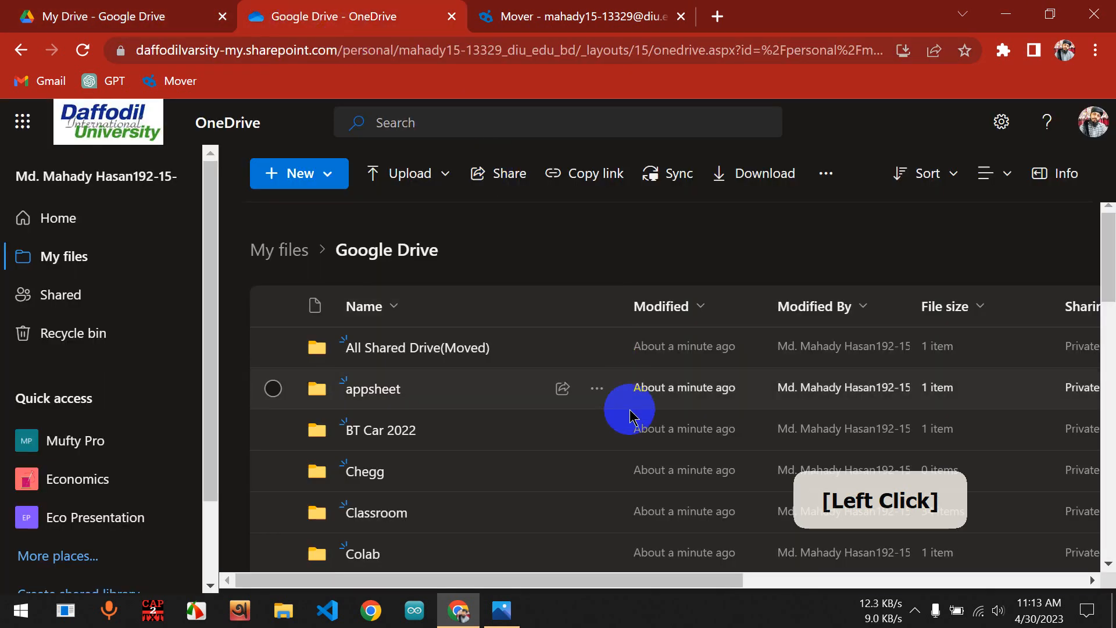